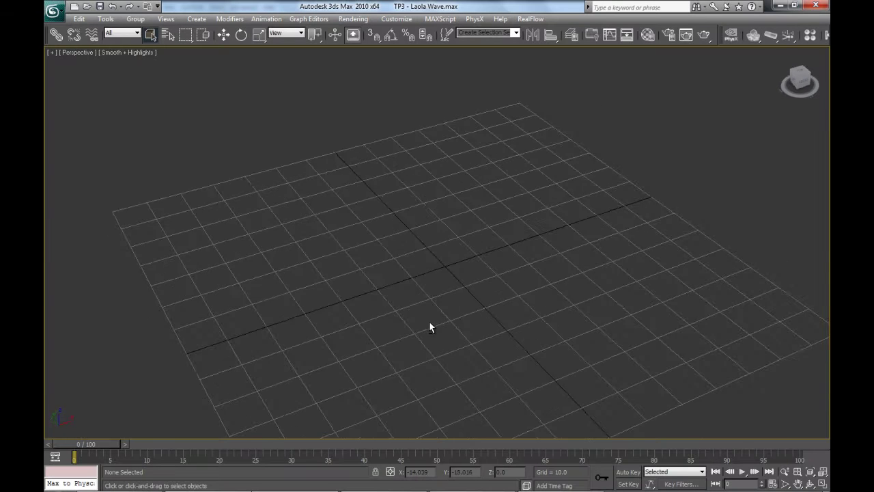
Draw a thin flat box covering most of the ground grid, about 132 by 123 units and 2 units high.
alt+middle_drag(430, 325, 405, 298)
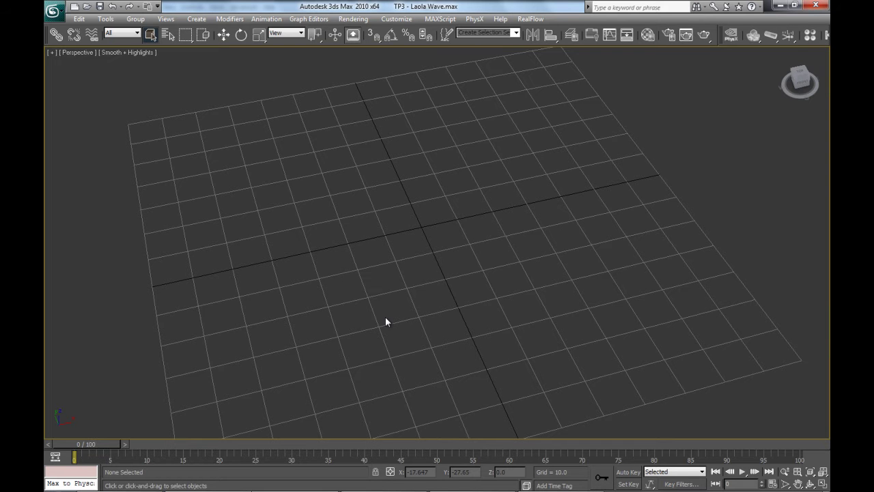
mouse_move(385, 322)
alt+middle_down()
mouse_move(402, 318)
mouse_move(419, 296)
mouse_move(414, 314)
mouse_move(404, 308)
mouse_move(402, 324)
alt+middle_up()
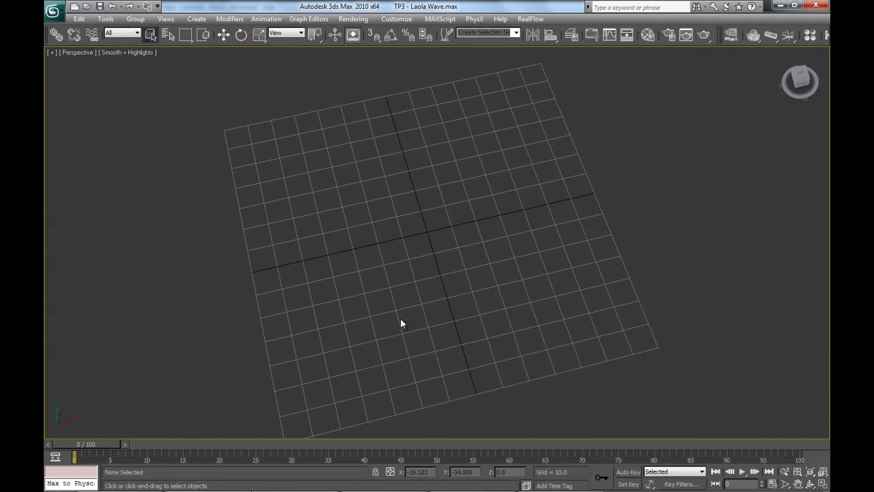
right_click(401, 321)
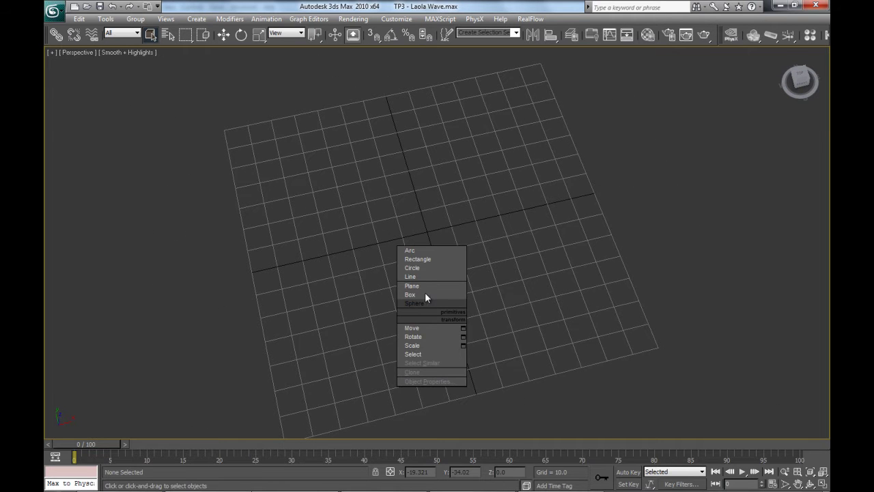
click(415, 287)
drag(247, 136, 640, 346)
alt+middle_drag(640, 344, 643, 310)
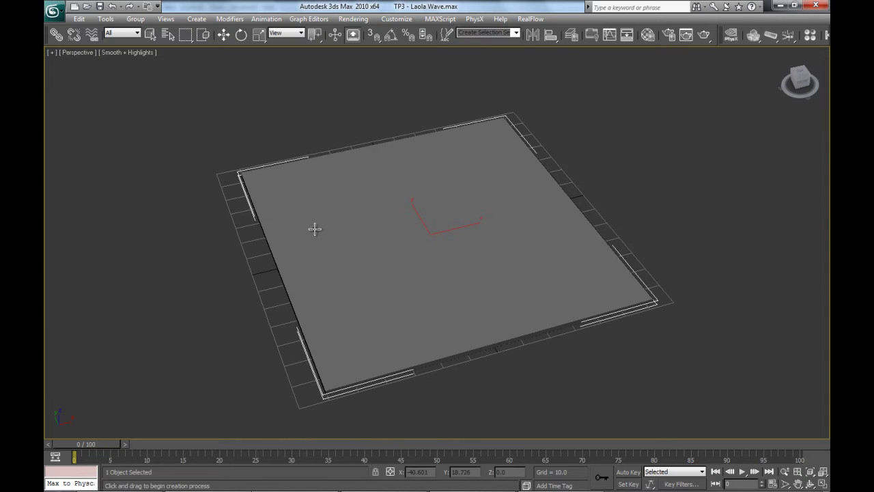
alt+middle_drag(405, 259, 616, 257)
right_click(598, 236)
middle_drag(616, 256, 557, 253)
Set the box's length and width to 100 and its height to 1.
key(x)
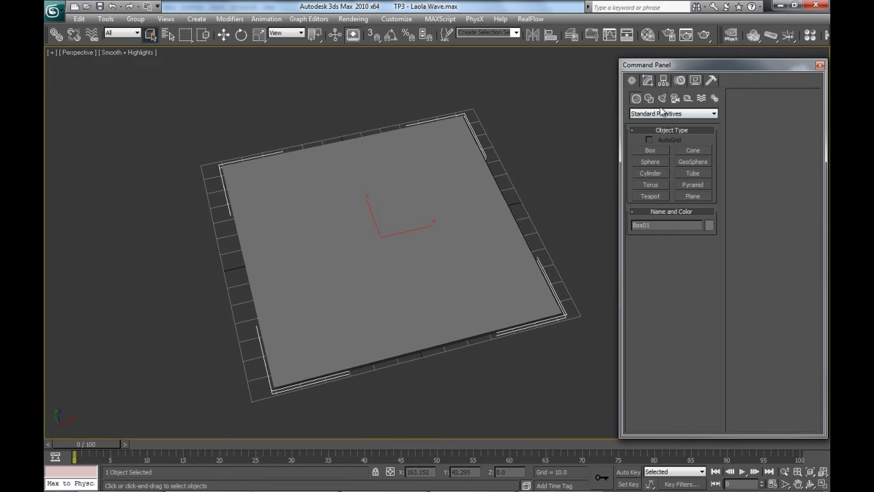
click(648, 80)
double_click(693, 234)
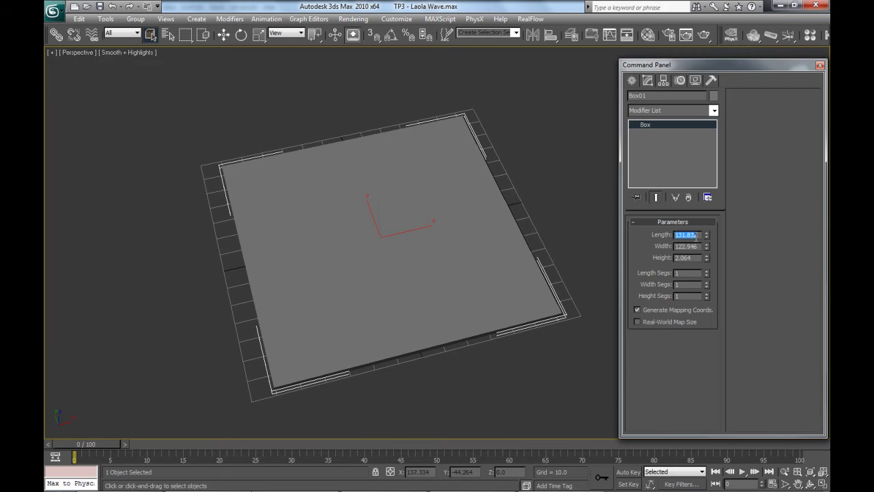
text(100)
key(Tab)
text(100)
key(Tab)
text(1)
key(Return)
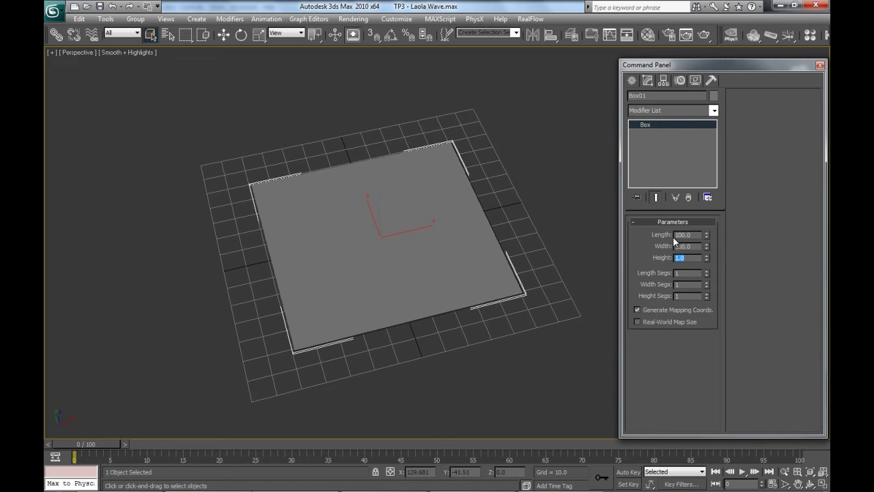
Place a Thinking particle system object just outside the far corner of the box.
click(521, 241)
alt+middle_drag(521, 241, 596, 211)
click(632, 81)
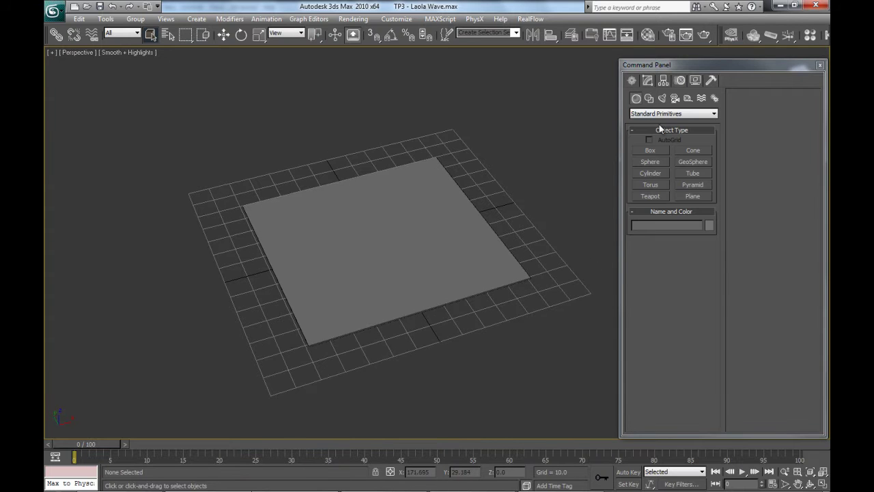
click(672, 114)
click(677, 145)
click(692, 185)
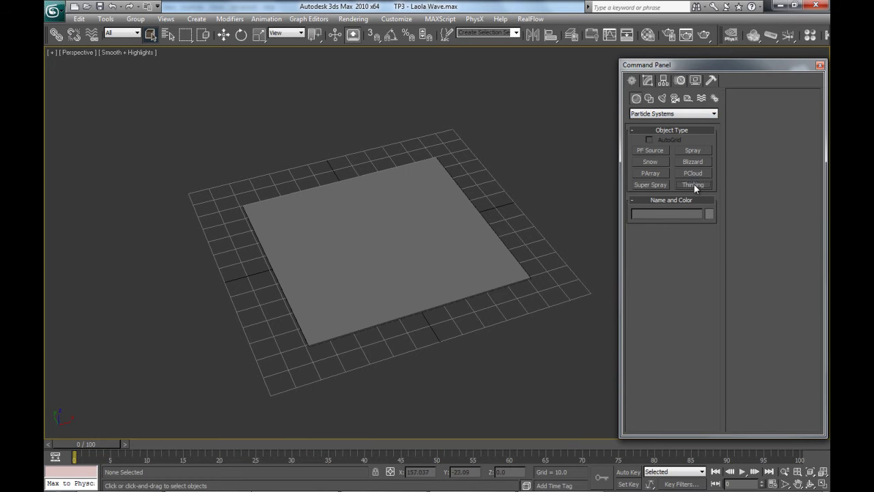
click(453, 137)
key(w)
alt+middle_drag(486, 191, 503, 238)
alt+middle_drag(457, 352, 465, 341)
Open the Thinking particle editor and create a particle group named LaolaWave under All.
key(6)
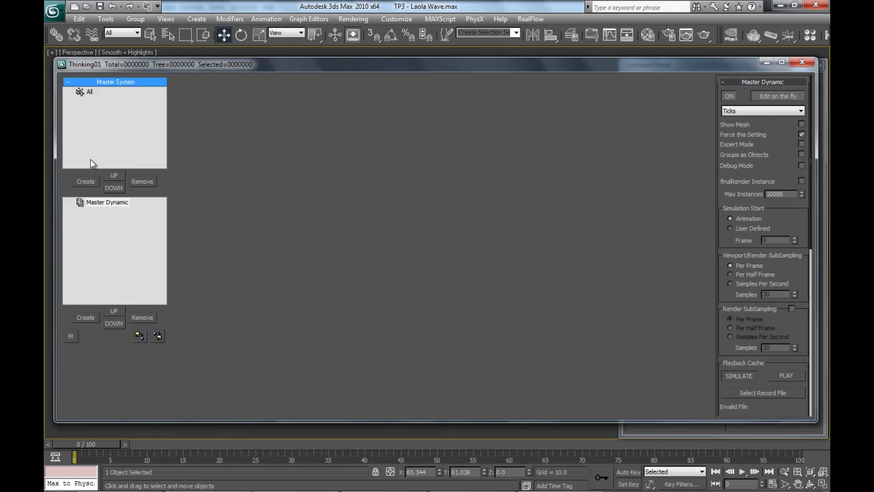
click(85, 181)
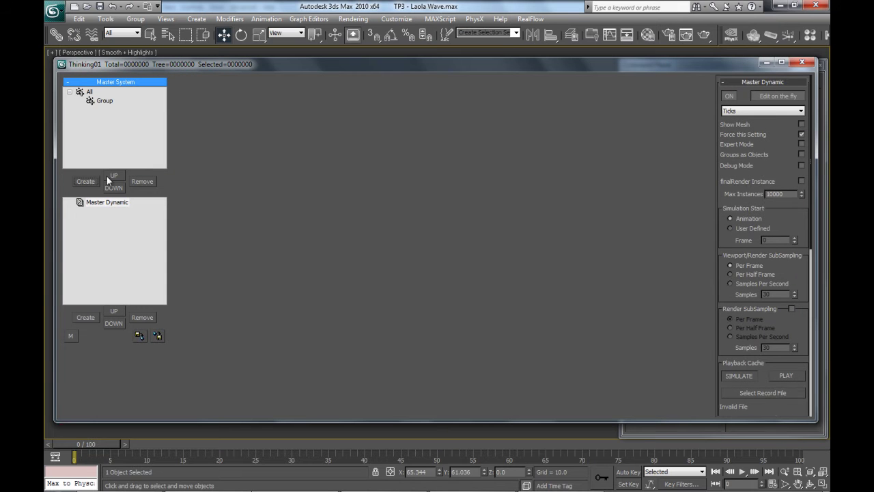
click(104, 100)
click(108, 101)
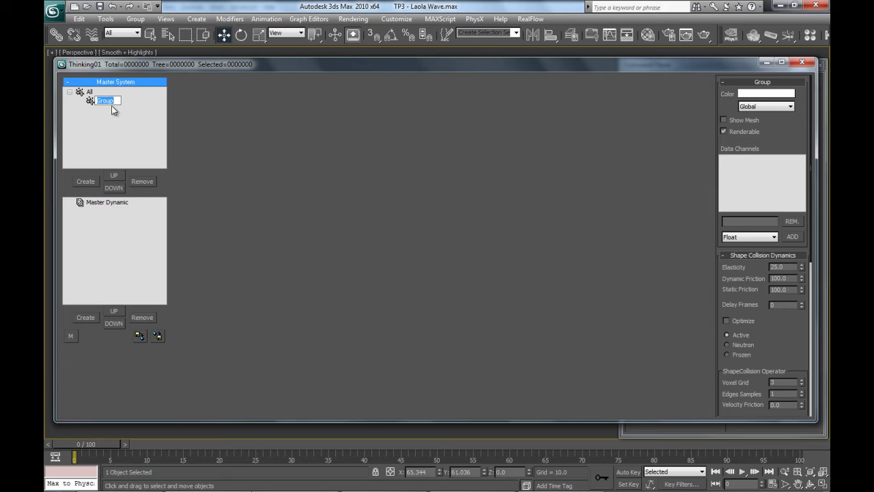
text(LaolaWave)
Create a dynamic set under Master Dynamic and enlarge its wiring area.
click(85, 316)
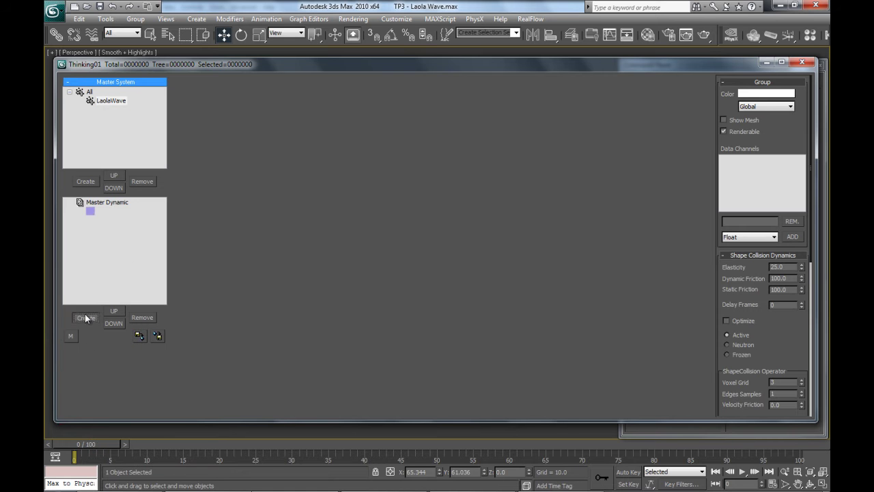
drag(297, 198, 300, 360)
click(390, 212)
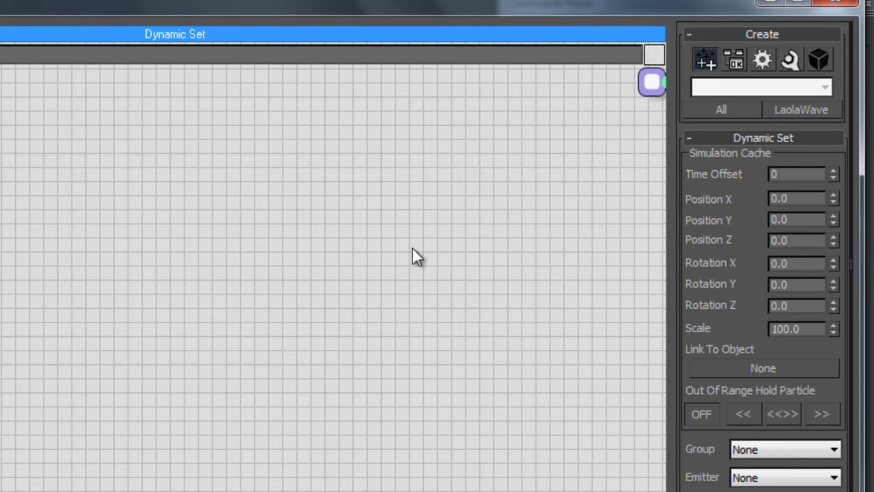
Add a standard Position operator to the dynamic set's wiring area.
click(762, 63)
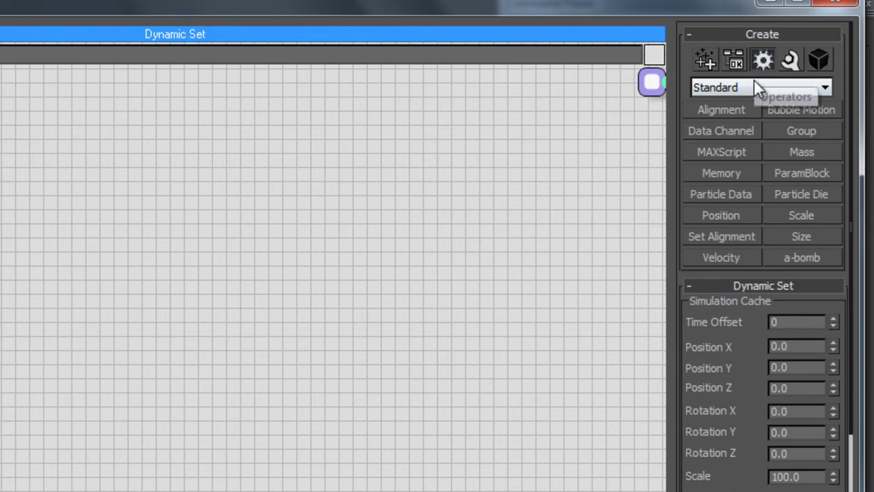
click(742, 88)
click(742, 89)
drag(731, 214, 523, 254)
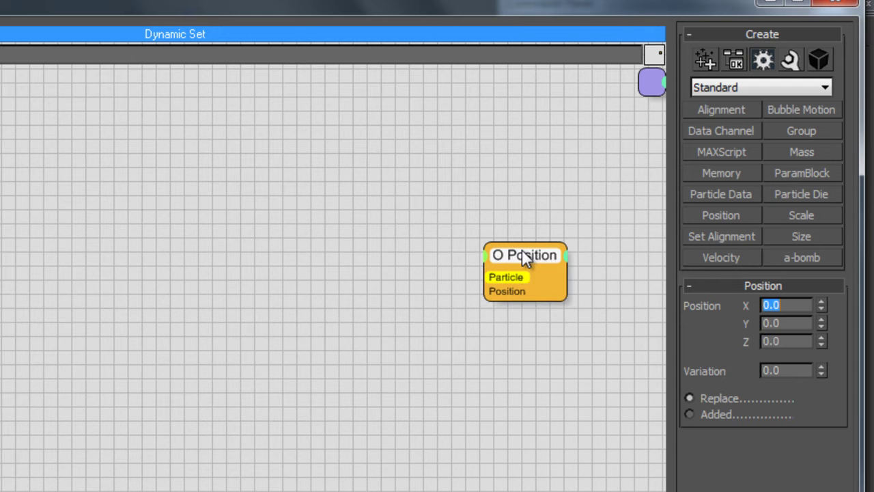
Add a Born generator operator and arrange it above and before the Position operator.
click(742, 88)
click(735, 132)
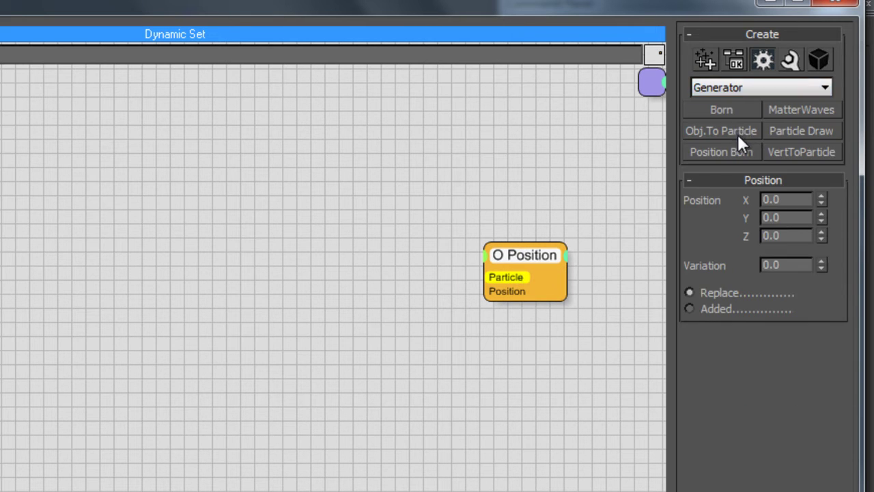
click(187, 167)
drag(227, 178, 259, 186)
drag(312, 194, 294, 186)
drag(512, 259, 508, 270)
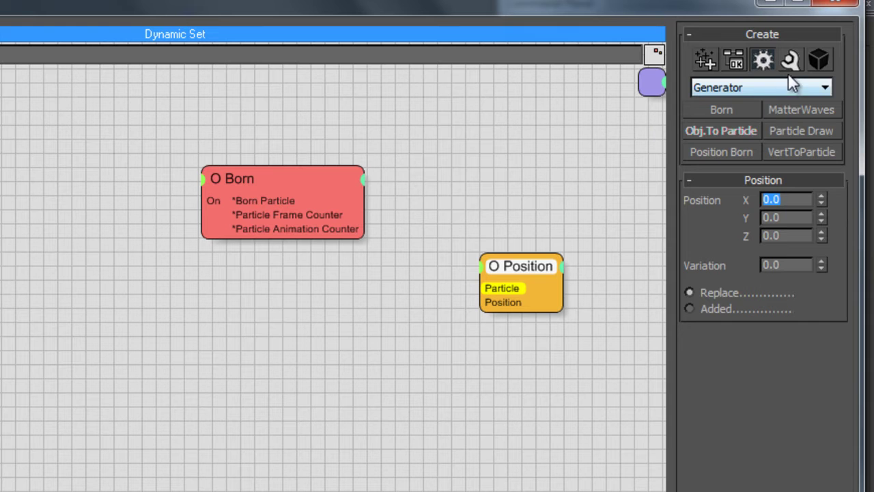
Add a Node helper at the start of the node layout, well before the Position operator.
click(789, 63)
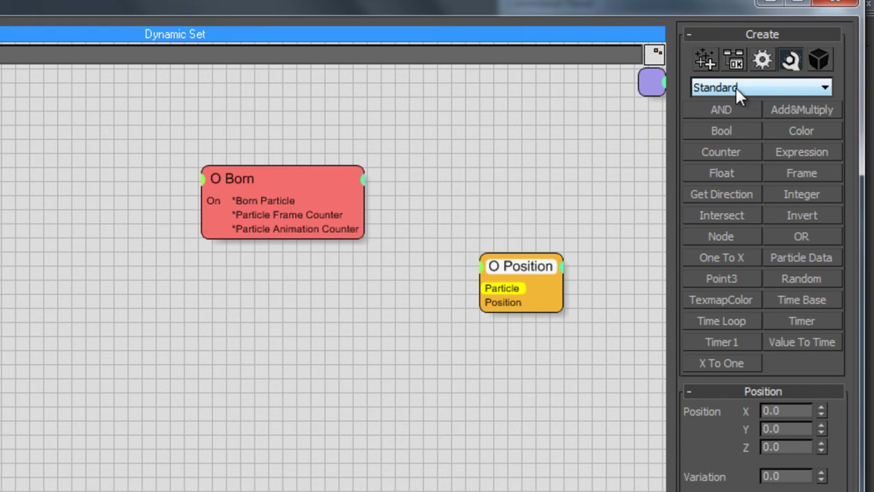
click(721, 236)
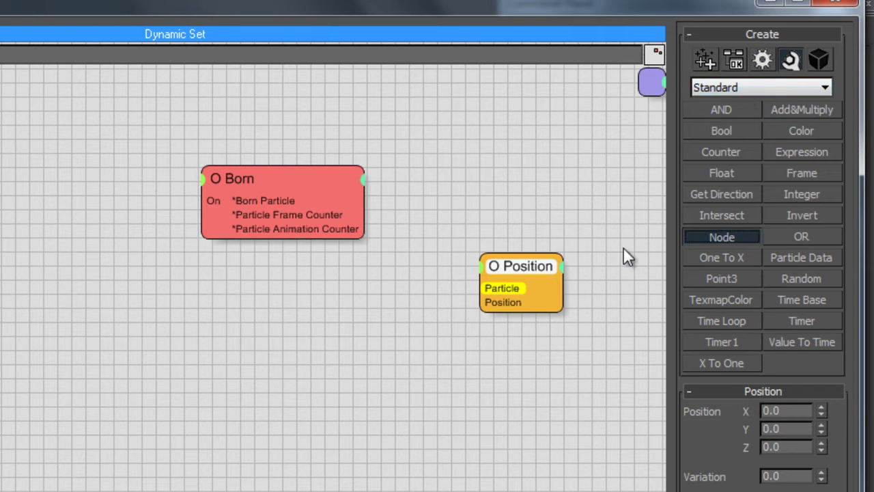
click(42, 292)
drag(41, 292, 65, 282)
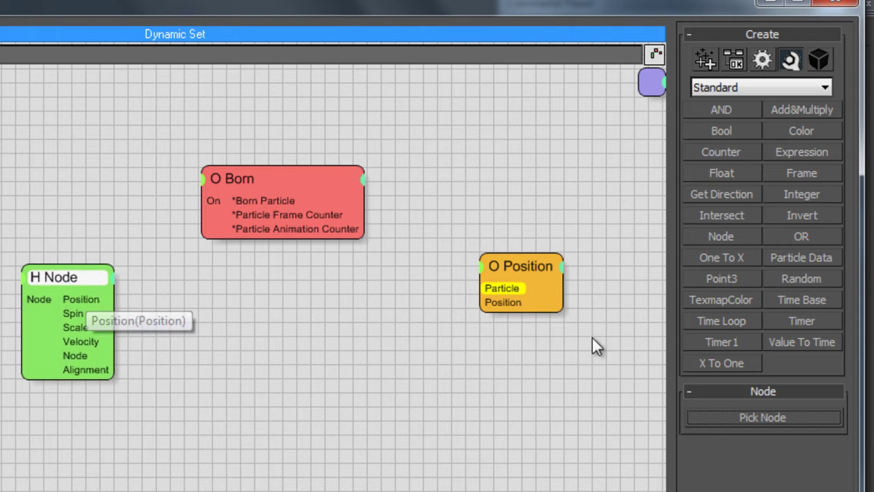
Add a Volume Pos helper between the Node helper and the Position operator.
click(776, 88)
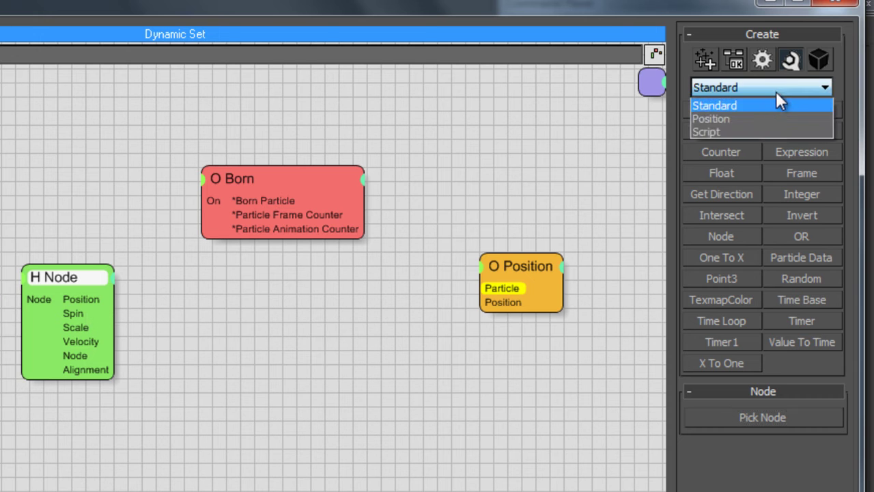
click(750, 118)
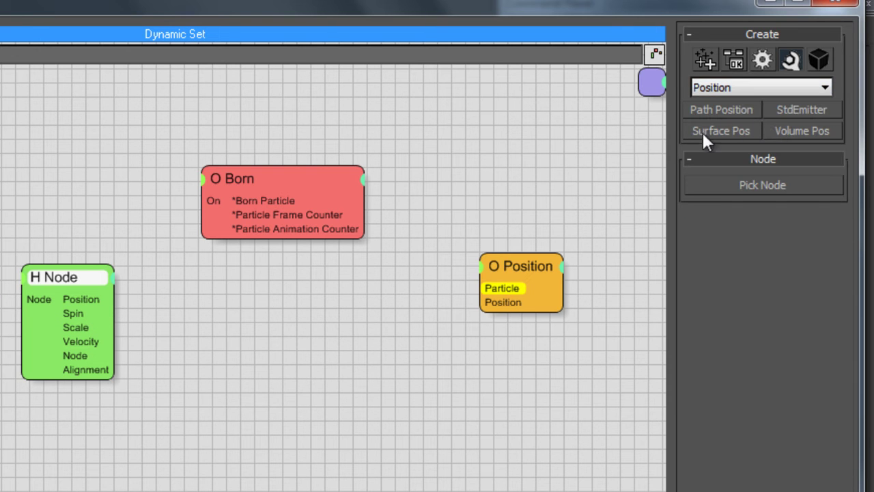
click(801, 130)
drag(255, 306, 290, 310)
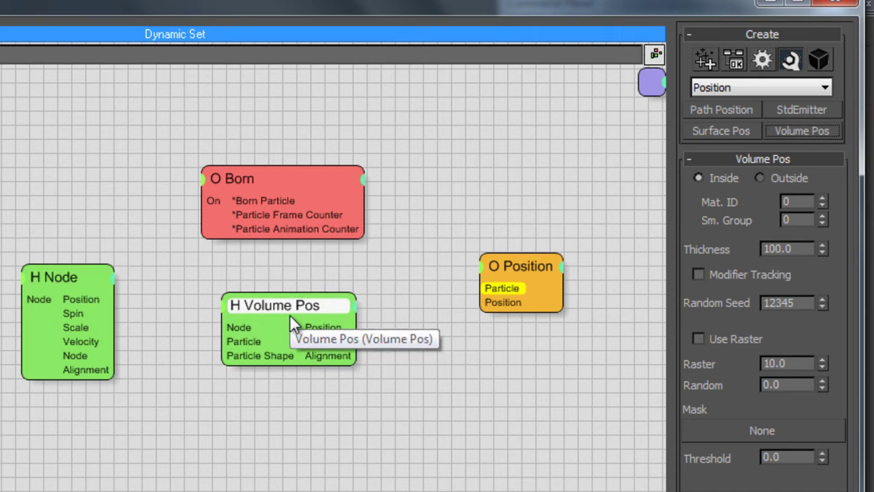
Wire Born Particle to the Position operator's Particle input, and the Node helper through Volume Pos to its Position input.
drag(302, 203, 498, 286)
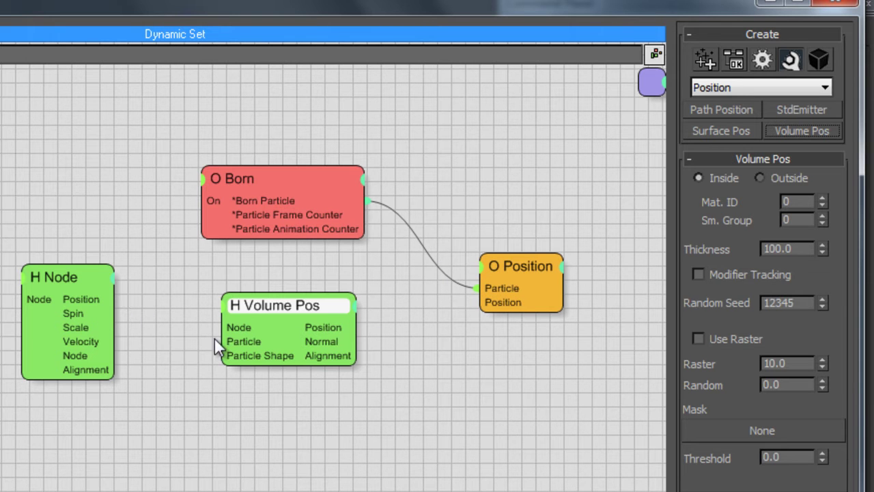
drag(220, 327, 113, 356)
drag(343, 330, 493, 302)
Set the Born operator to Pistol Shot with 150 particles and shift its node slightly.
click(299, 175)
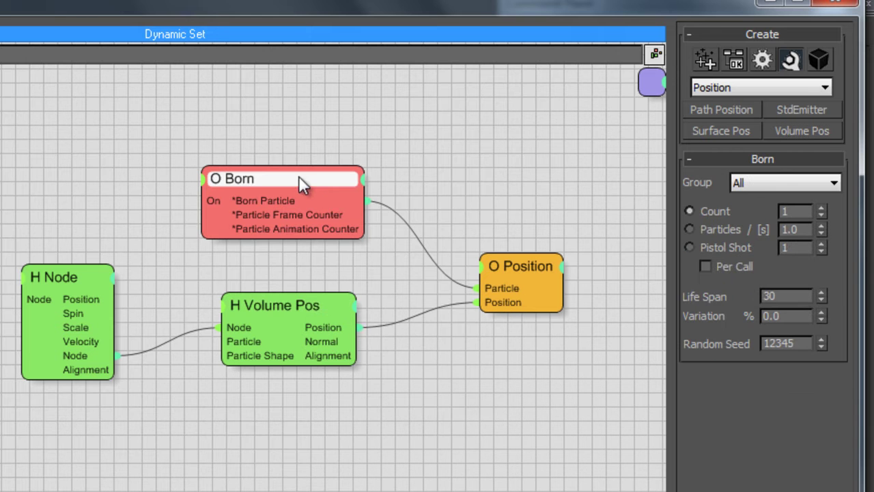
click(690, 248)
click(768, 252)
text(1550)
key(Return)
text(150)
key(Return)
click(556, 411)
click(527, 278)
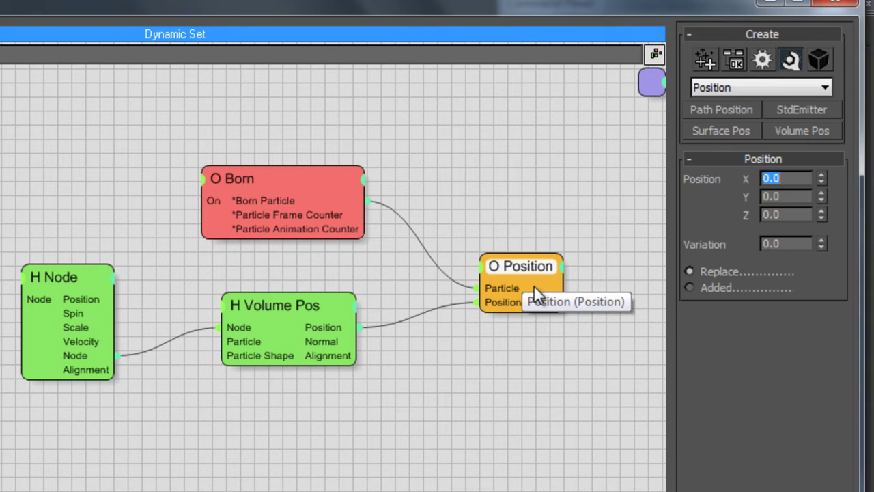
drag(281, 191, 277, 200)
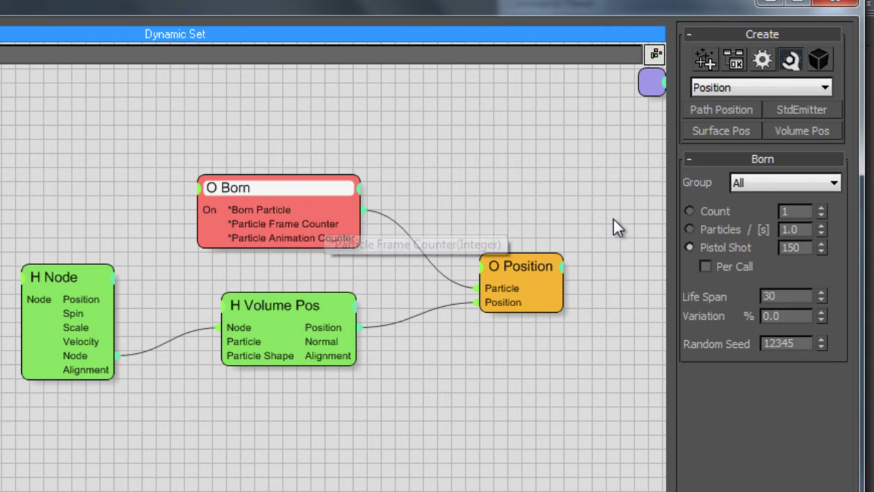
Get the particle editor out of the way and display the perspective viewport in wireframe.
click(656, 54)
click(770, 62)
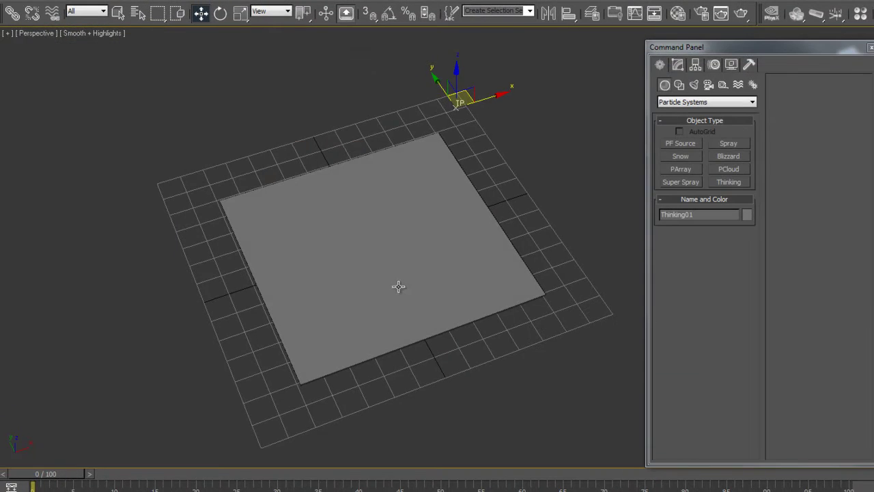
key(F3)
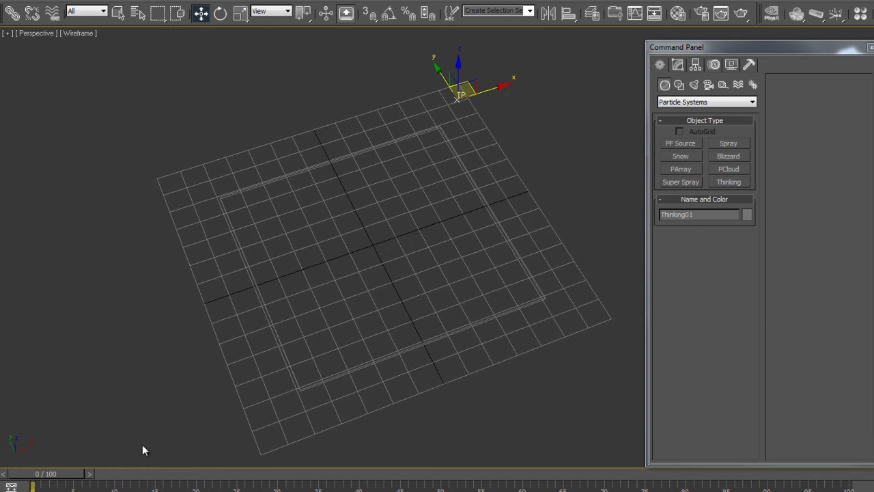
key(q)
key(w)
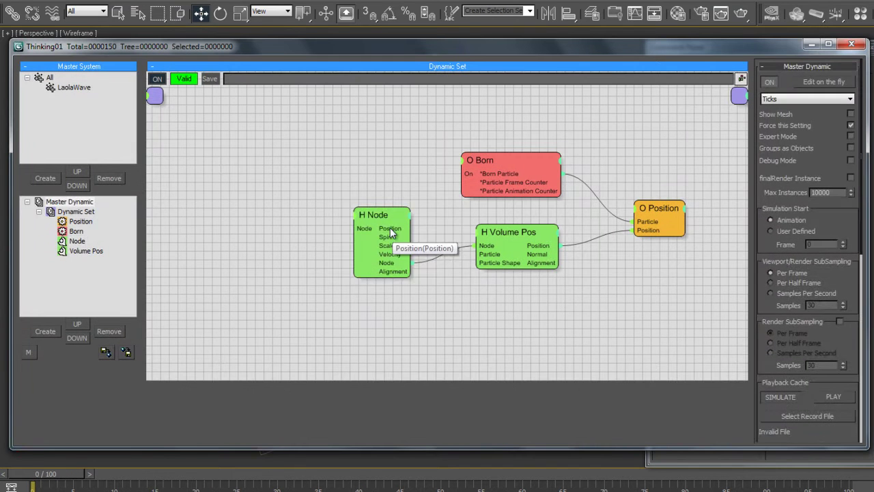
Pick the flat box as the Node helper's source object, rearranging the particle editor to reach the viewport.
drag(390, 227, 393, 208)
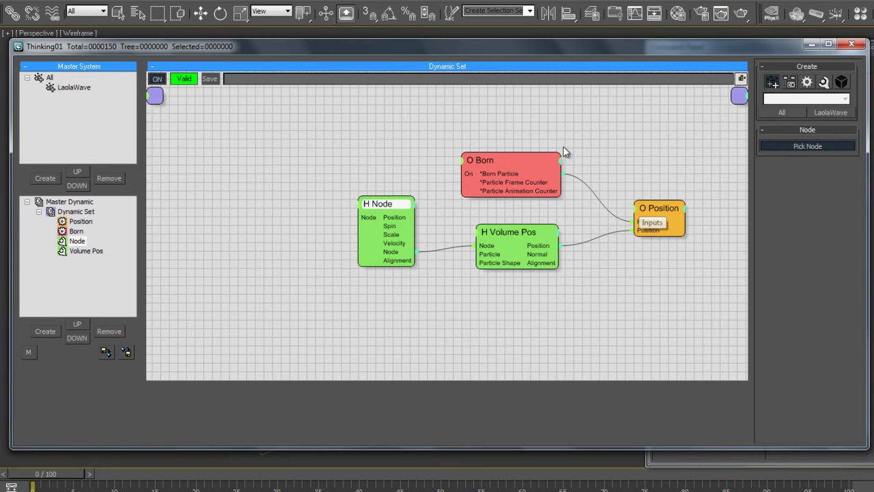
drag(513, 41, 515, 68)
click(501, 220)
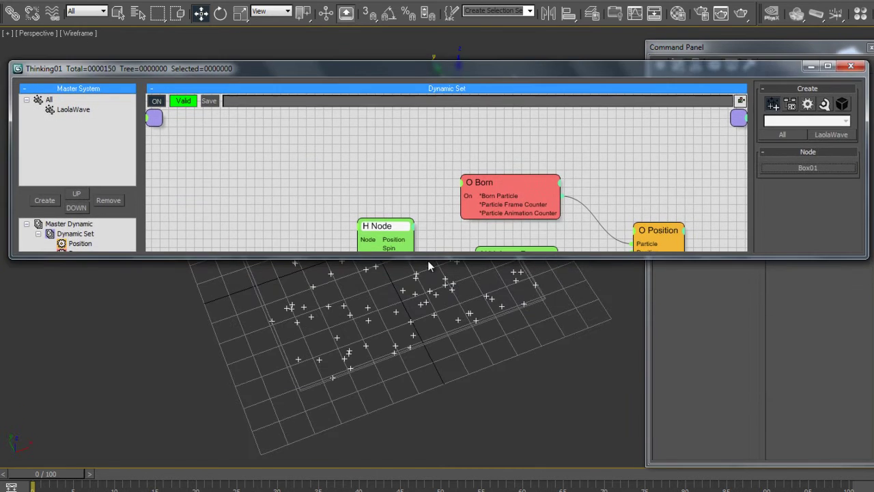
drag(429, 258, 430, 434)
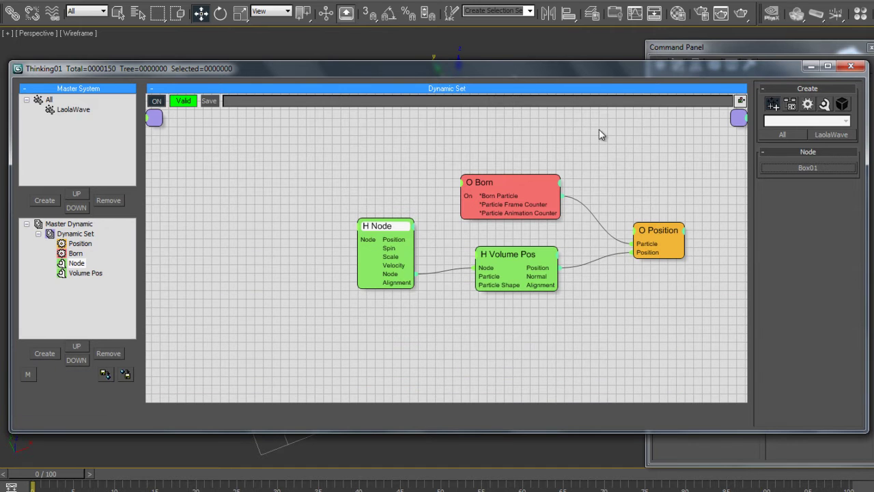
drag(606, 71, 613, 72)
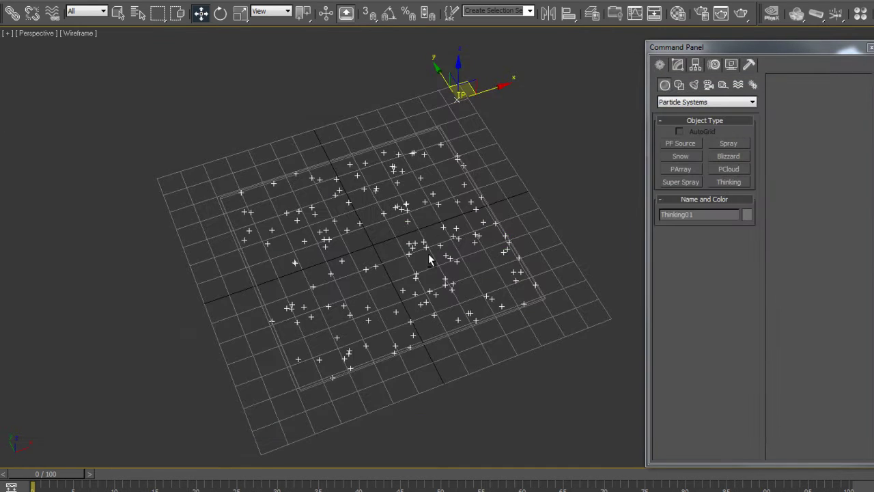
Turn on Use Raster for the Volume Pos helper to arrange the particles in a regular grid over the box.
alt+middle_drag(428, 253, 450, 267)
alt+middle_drag(404, 316, 307, 348)
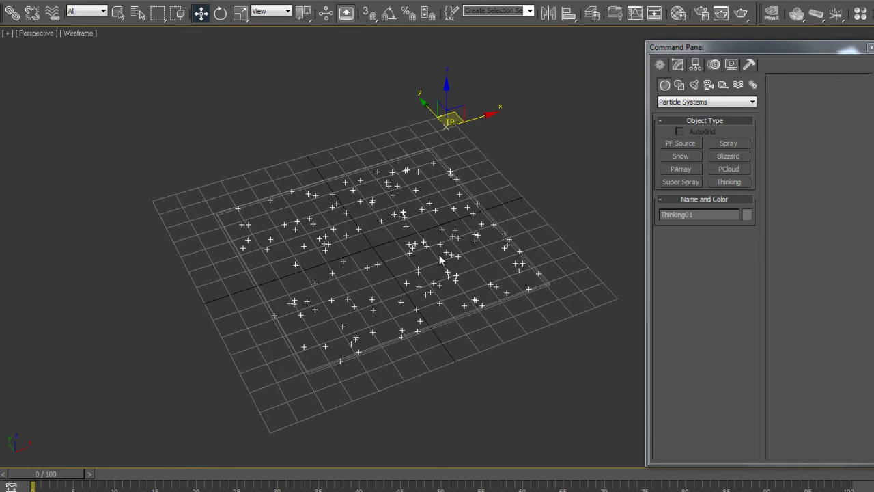
alt+middle_drag(319, 255, 437, 318)
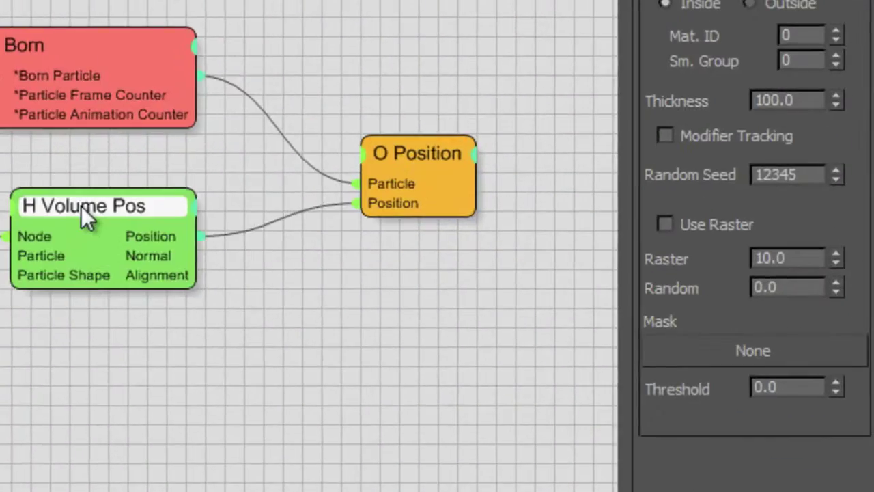
drag(81, 205, 84, 205)
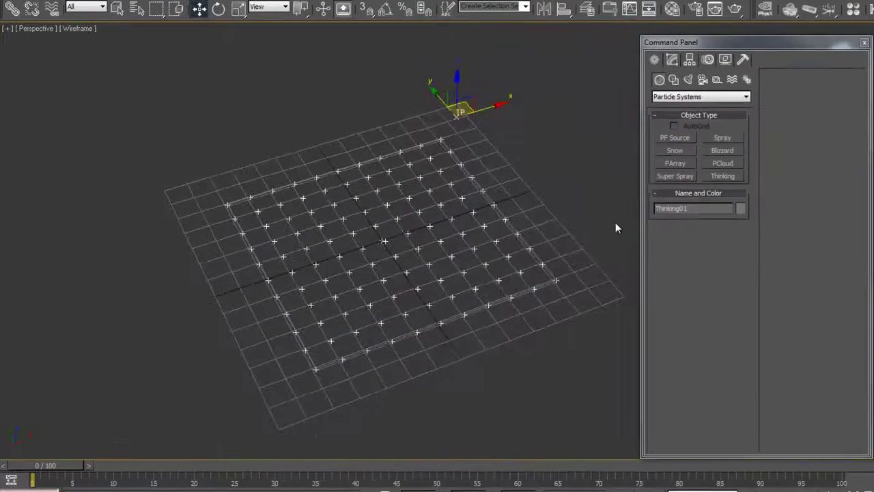
Lower the Born operator's Pistol Shot count to 118, keeping the particle grid in view beside the editor.
alt+middle_drag(617, 228, 493, 322)
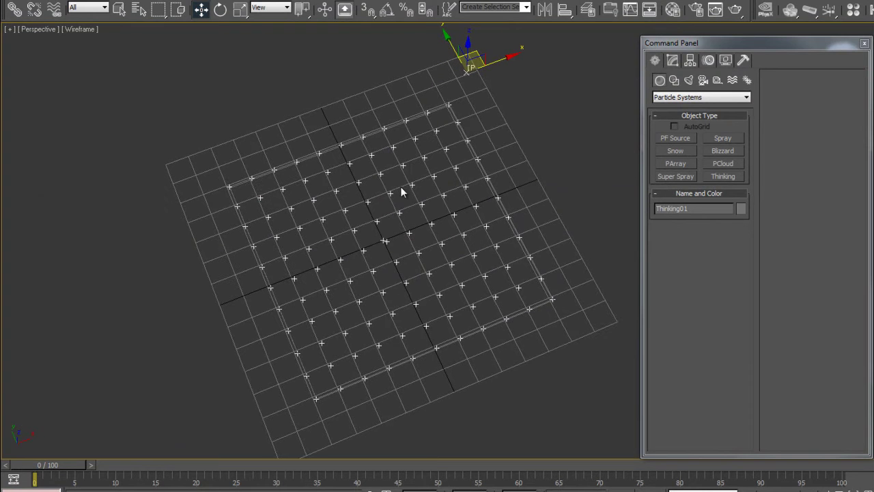
mouse_move(344, 293)
alt+middle_down()
mouse_move(349, 269)
mouse_move(355, 282)
alt+middle_up()
mouse_move(388, 250)
alt+middle_down()
mouse_move(383, 269)
mouse_move(390, 262)
alt+middle_up()
scroll(390, 263, up, 5)
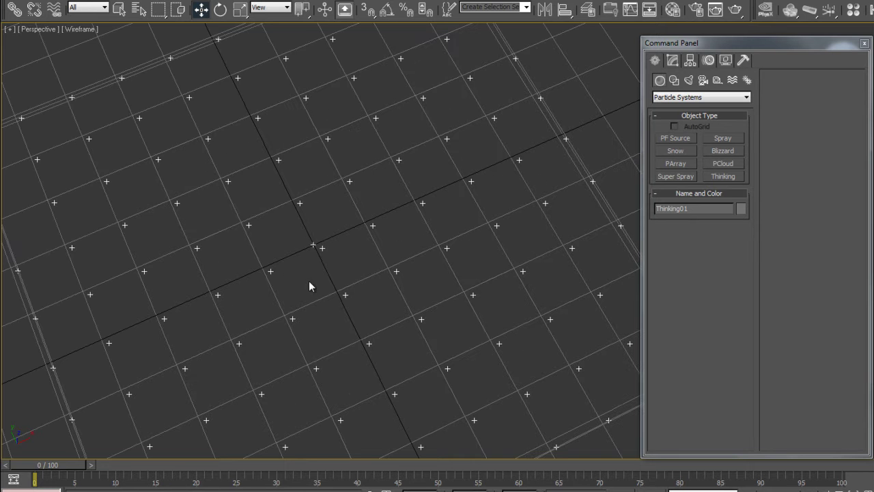
alt+middle_drag(356, 354, 349, 343)
scroll(350, 343, down, 6)
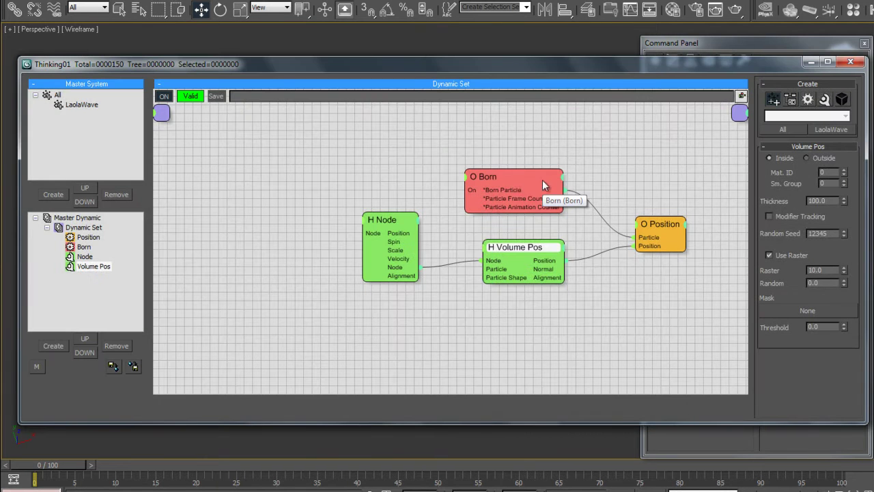
click(514, 179)
drag(639, 67, 83, 79)
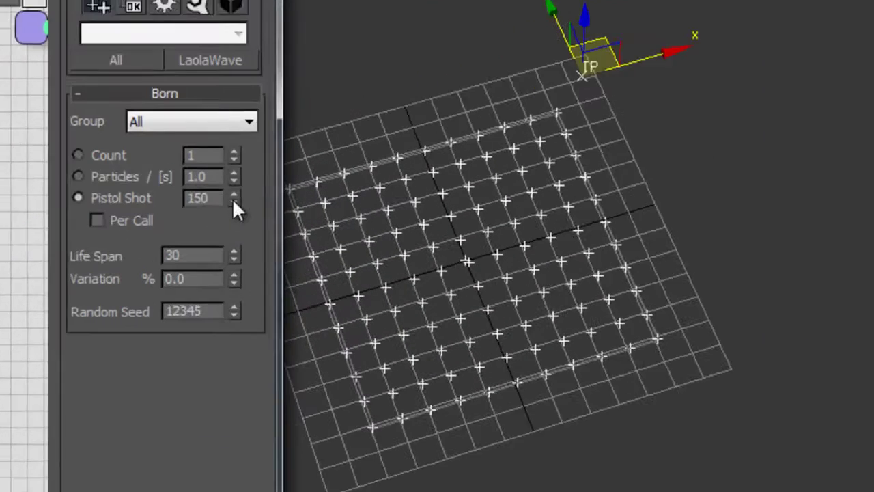
drag(284, 207, 285, 229)
drag(221, 243, 220, 238)
Raise the Born operator's Pistol Shot count to 121 to fill the last corner of the particle grid.
middle_drag(481, 233, 724, 312)
scroll(602, 299, up, 3)
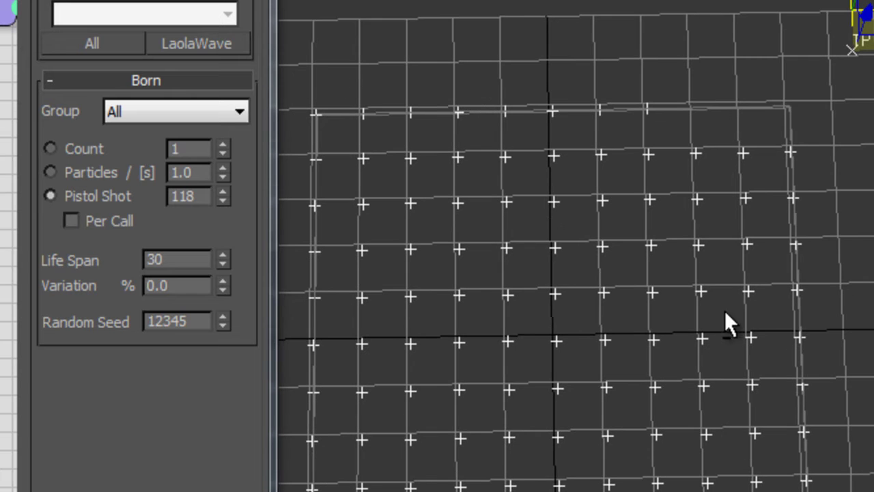
click(223, 192)
click(223, 192)
click(223, 191)
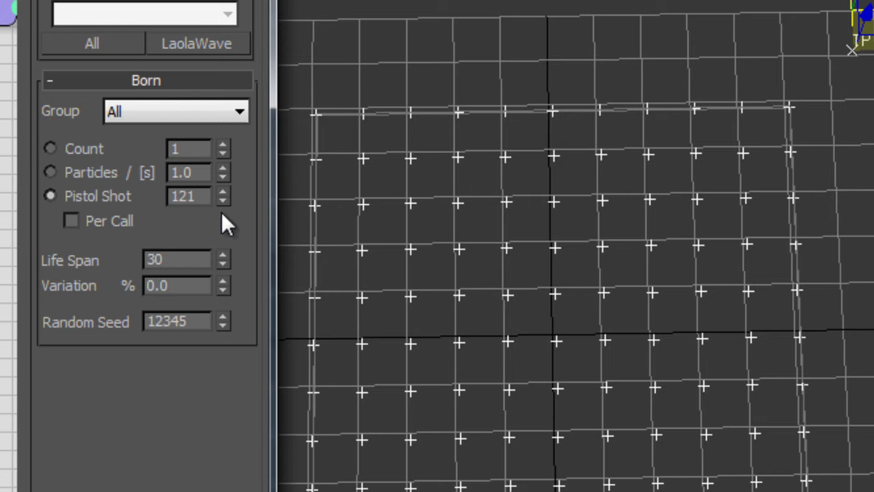
click(221, 205)
click(220, 192)
click(220, 192)
click(221, 205)
alt+middle_drag(438, 273, 467, 234)
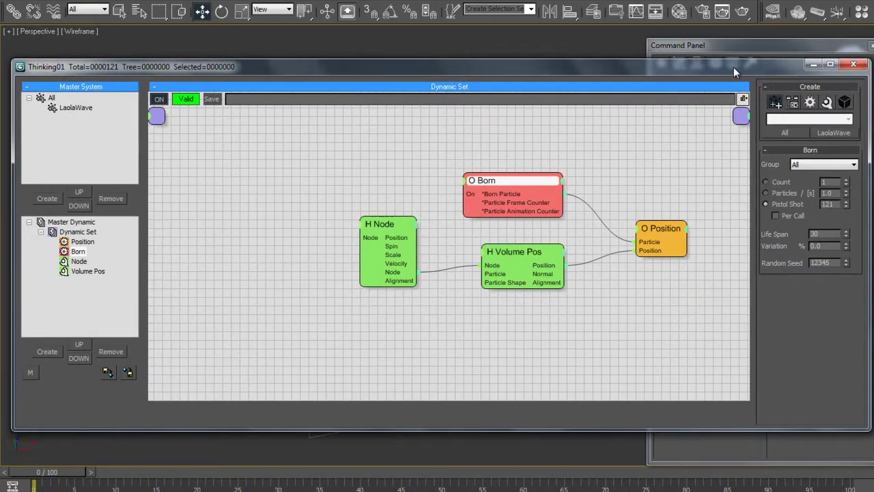
Add a Std Shape operator above Born, wire Born Particle to its Particle input, and set its shape to Cube.
drag(733, 67, 708, 68)
drag(568, 72, 585, 72)
middle_drag(590, 156, 491, 194)
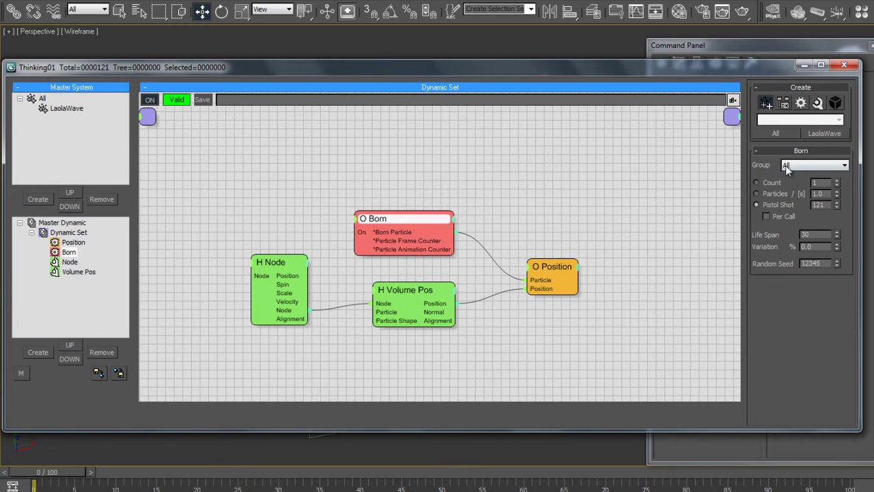
click(801, 104)
click(792, 121)
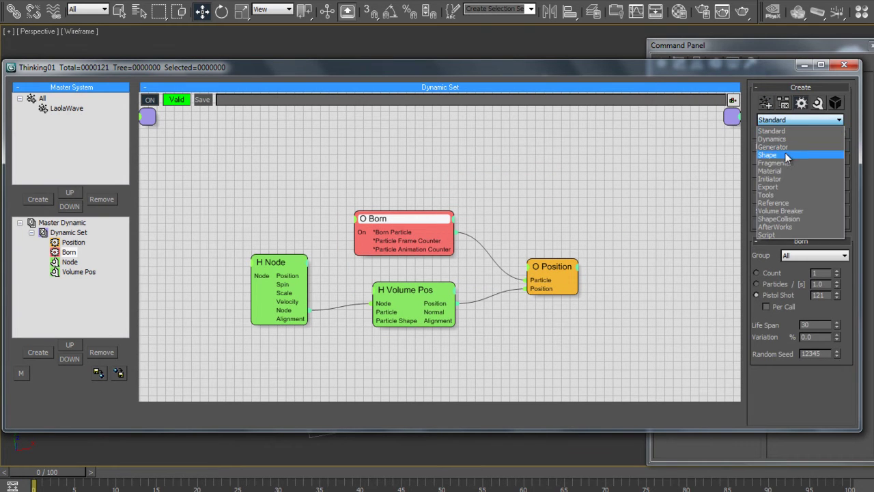
click(785, 152)
click(535, 144)
drag(566, 151, 576, 144)
drag(456, 232, 556, 127)
click(770, 180)
click(763, 199)
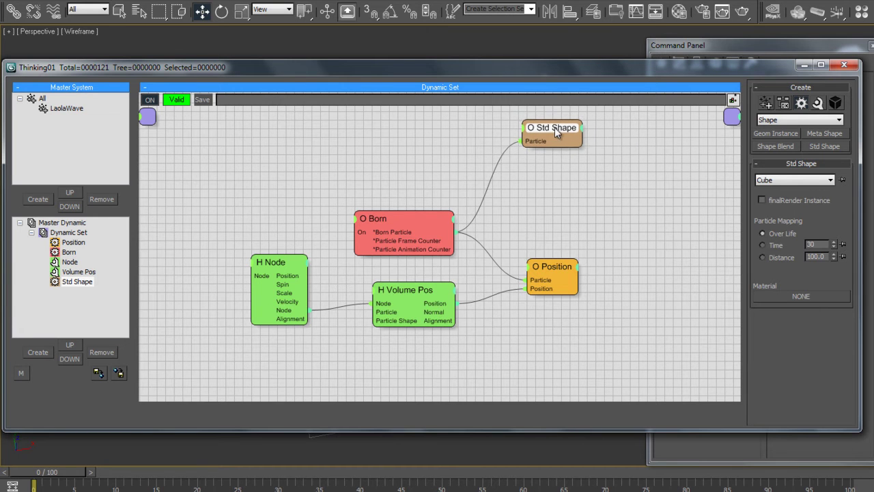
Add a Scale operator between Std Shape and Position, with Born Particle wired to its Particle input.
click(798, 120)
click(792, 130)
click(794, 134)
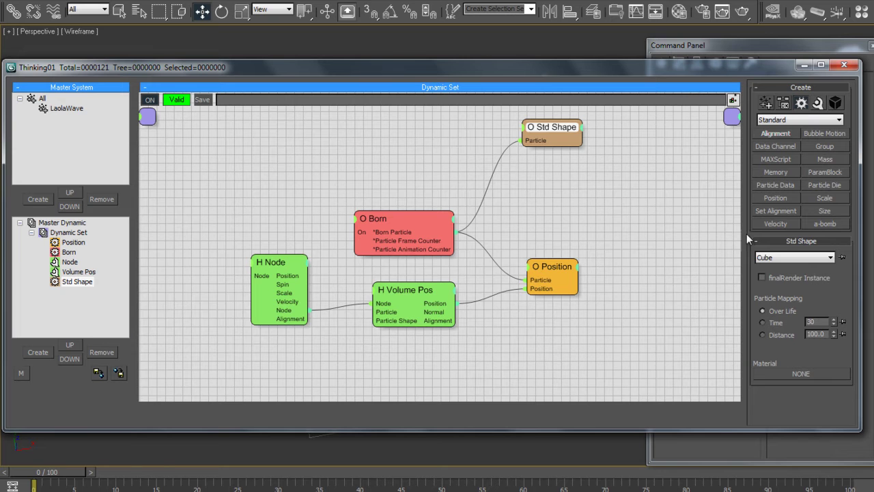
drag(801, 211, 454, 232)
drag(578, 187, 541, 200)
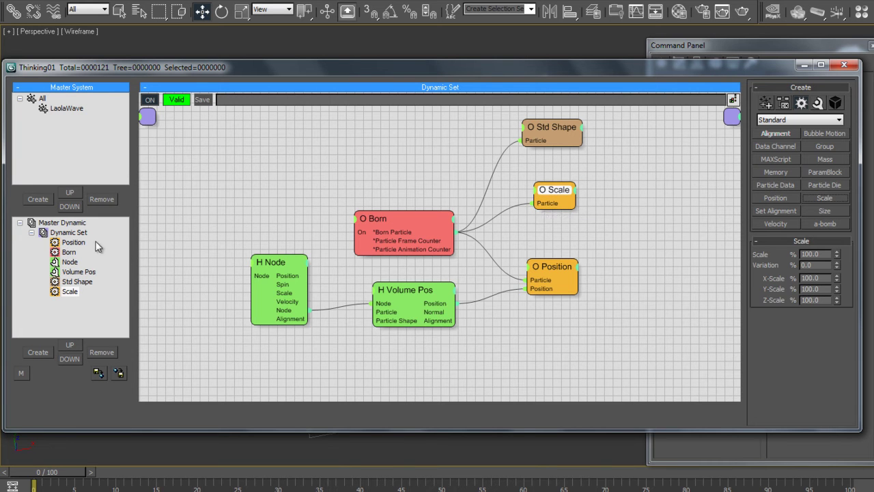
Turn on Show Mesh and Force this Setting for the Master Dynamic, and uncover the particle grid in the viewport.
click(71, 224)
click(844, 145)
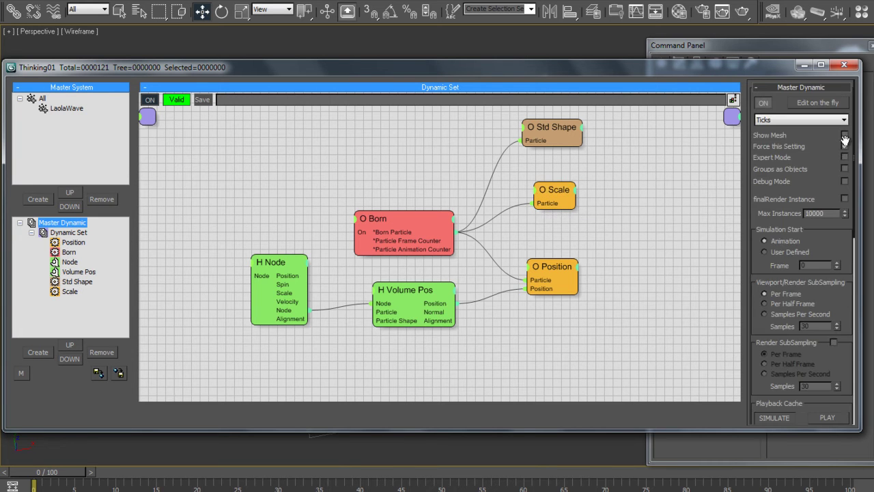
click(845, 135)
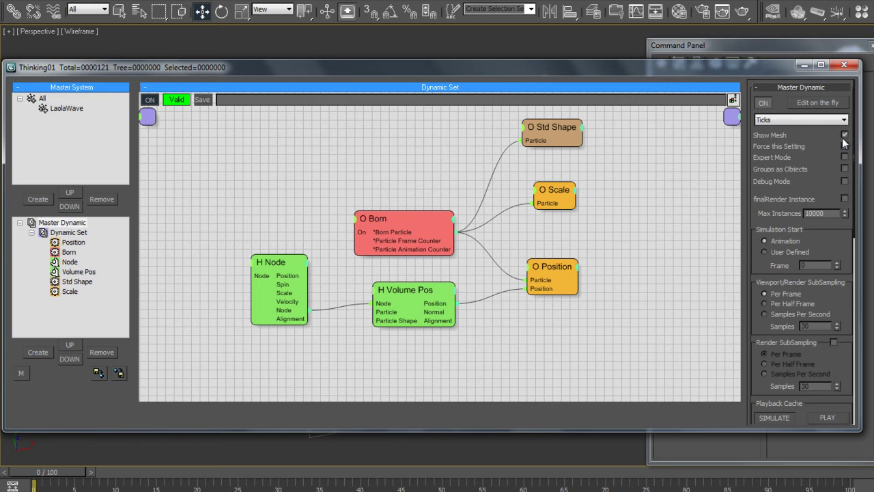
drag(670, 63, 187, 55)
alt+middle_drag(441, 224, 466, 197)
alt+middle_drag(503, 252, 501, 243)
scroll(502, 248, up, 4)
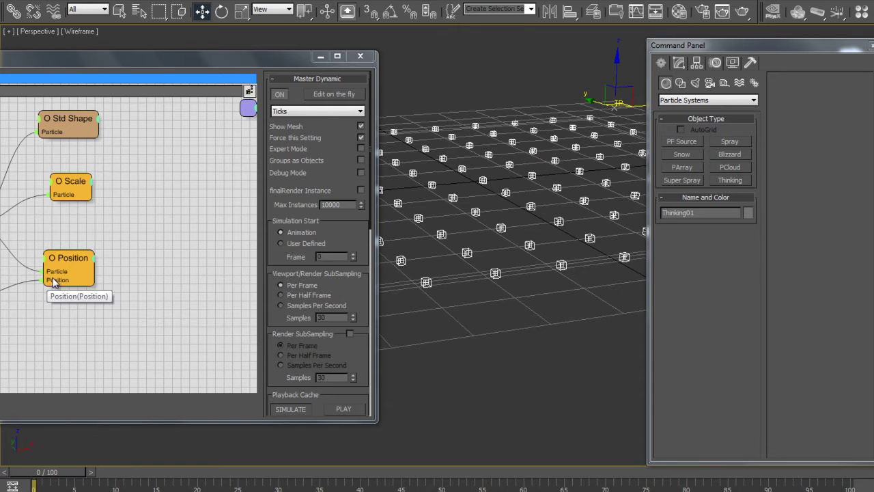
Set the Scale operator's X-Scale and Y-Scale to 990% so the cubes become nearly adjoining flat tiles.
click(72, 197)
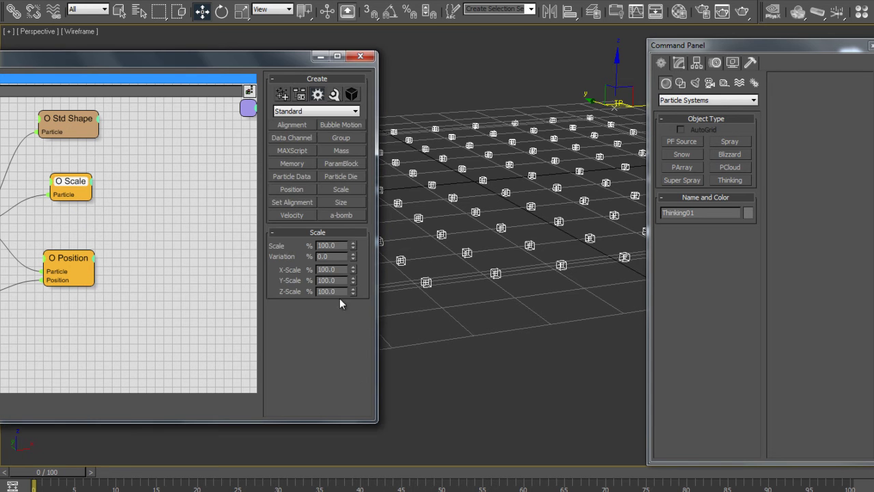
alt+middle_drag(483, 314, 483, 356)
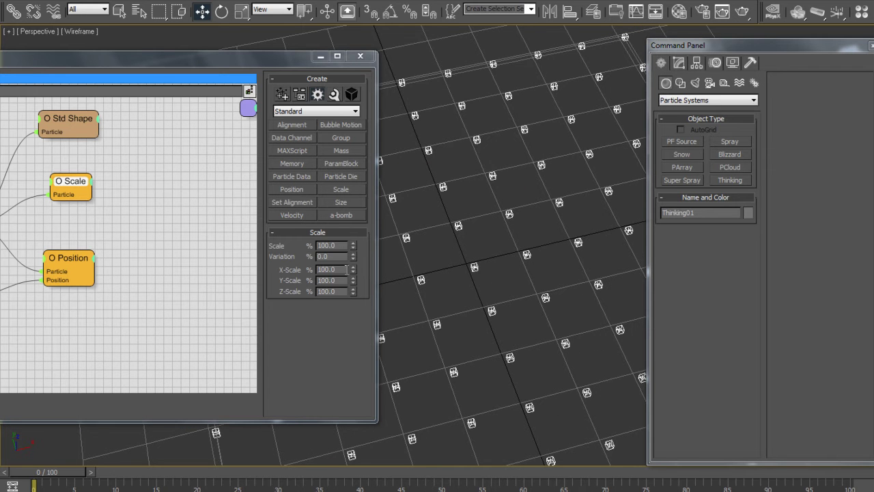
drag(355, 270, 400, 98)
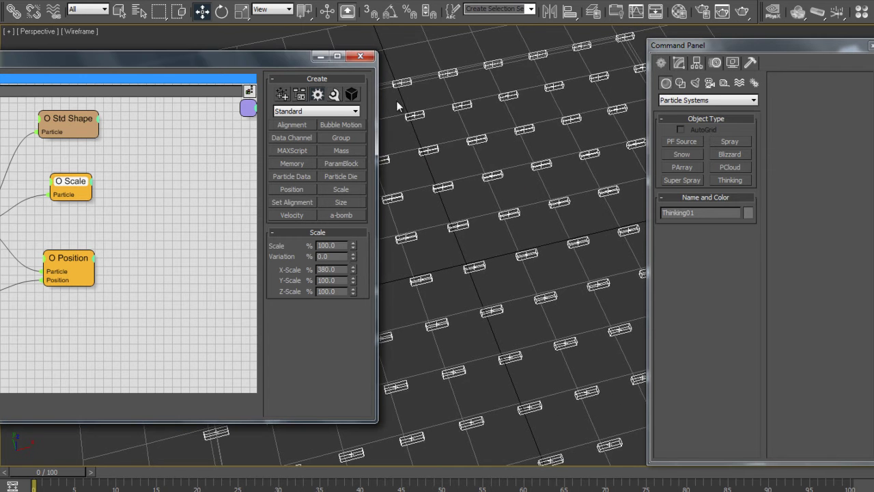
text(900)
key(Return)
text(990)
key(Return)
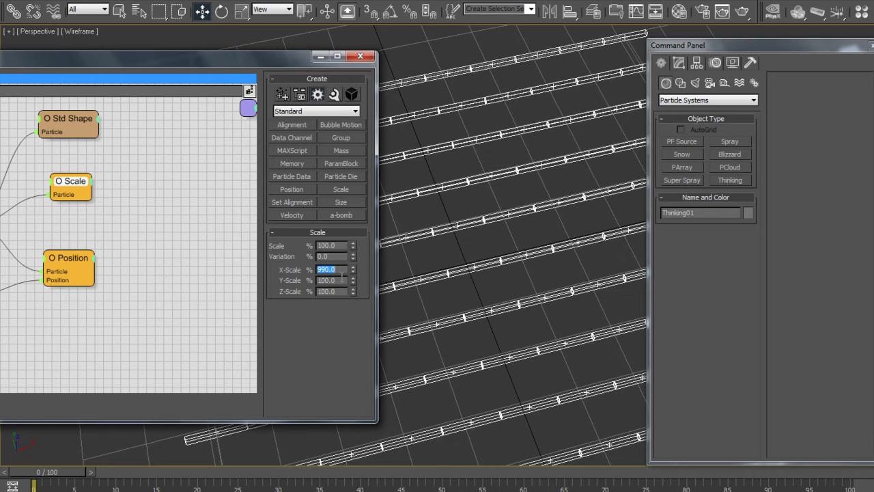
key(Tab)
text(990)
key(Return)
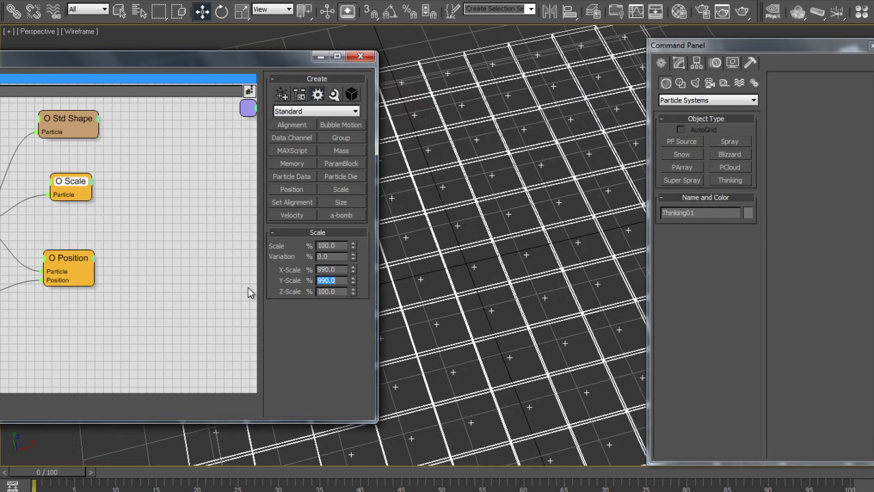
Compare the tile grid in shaded and wireframe display from several angles, with nothing selected.
alt+middle_drag(429, 316, 497, 343)
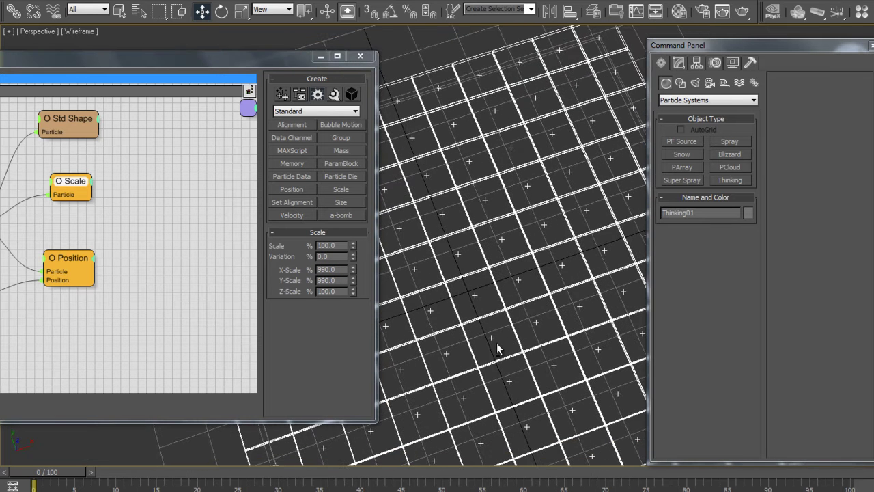
key(F3)
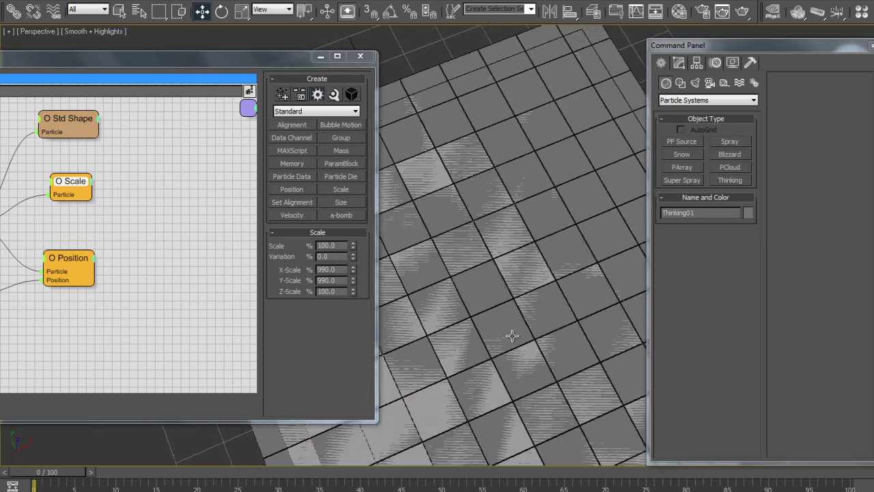
key(F3)
alt+middle_drag(533, 321, 504, 339)
click(619, 123)
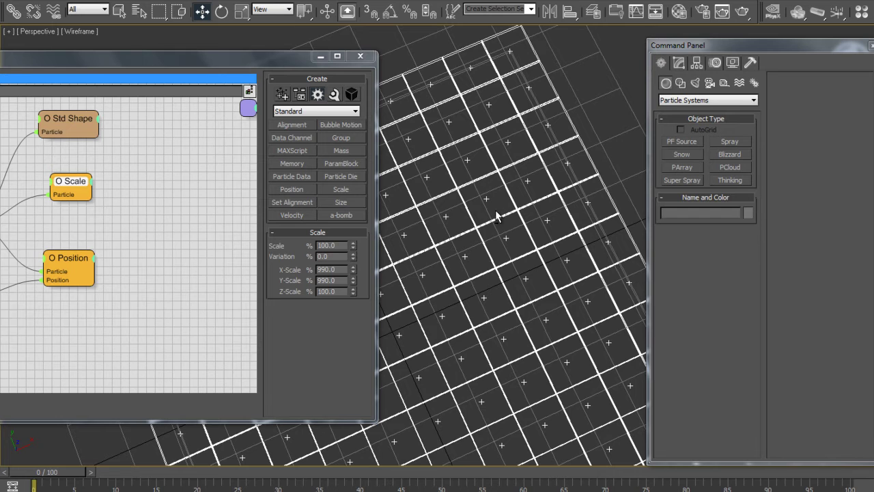
key(F3)
mouse_move(496, 216)
alt+middle_down()
mouse_move(485, 232)
mouse_move(485, 309)
mouse_move(511, 253)
mouse_move(546, 258)
mouse_move(419, 216)
alt+middle_up()
Close the particle editor and return the perspective viewport to wireframe with the whole tile grid in view.
drag(268, 66, 755, 63)
click(850, 57)
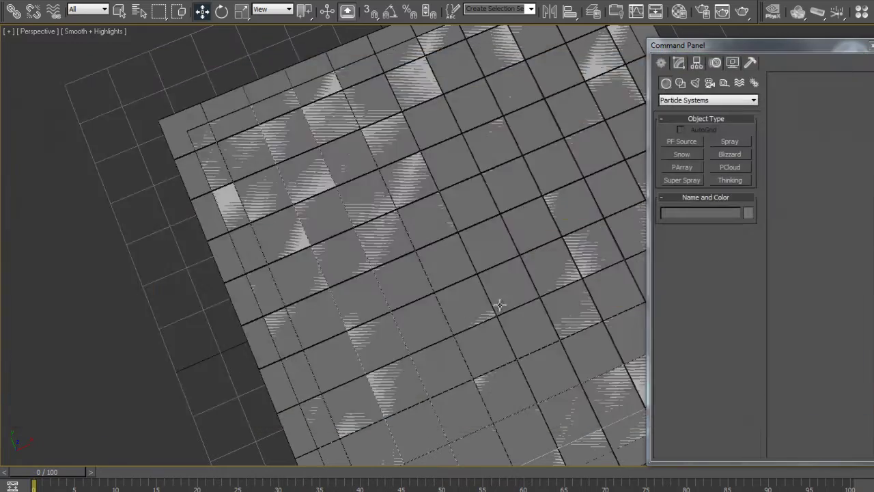
mouse_move(444, 297)
alt+middle_down()
mouse_move(403, 301)
mouse_move(408, 314)
mouse_move(449, 340)
mouse_move(455, 292)
alt+middle_up()
key(F3)
scroll(440, 331, down, 4)
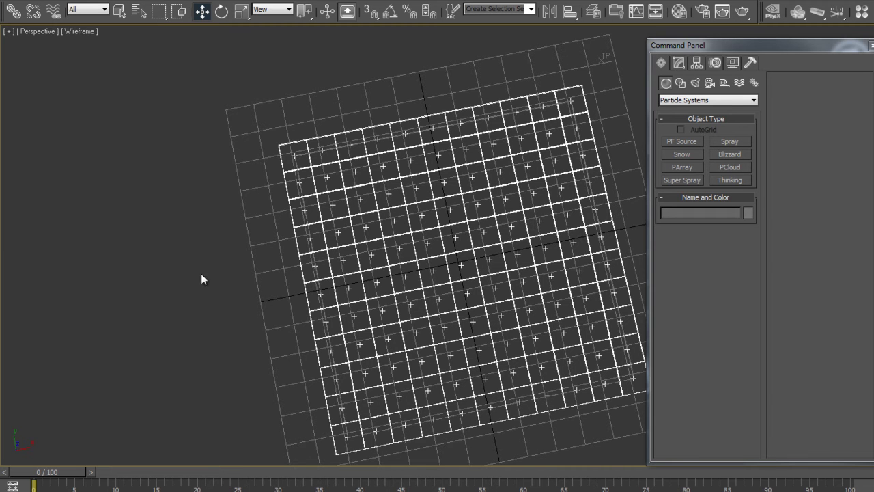
Draw a trial sphere with a radius of about 46 around the middle of the tile grid and delete it.
alt+middle_drag(266, 333, 375, 255)
alt+middle_drag(463, 212, 447, 256)
right_click(436, 264)
click(457, 249)
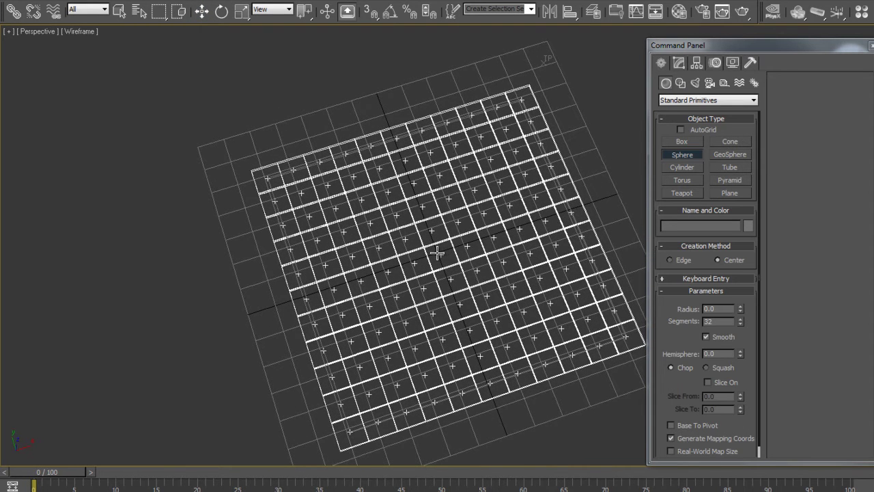
drag(437, 252, 531, 278)
alt+middle_drag(510, 272, 514, 256)
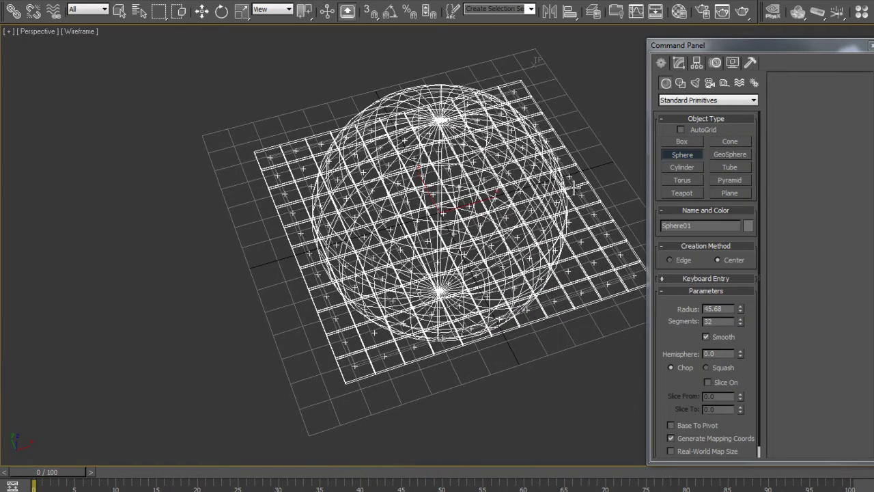
key(w)
alt+middle_drag(399, 224, 412, 218)
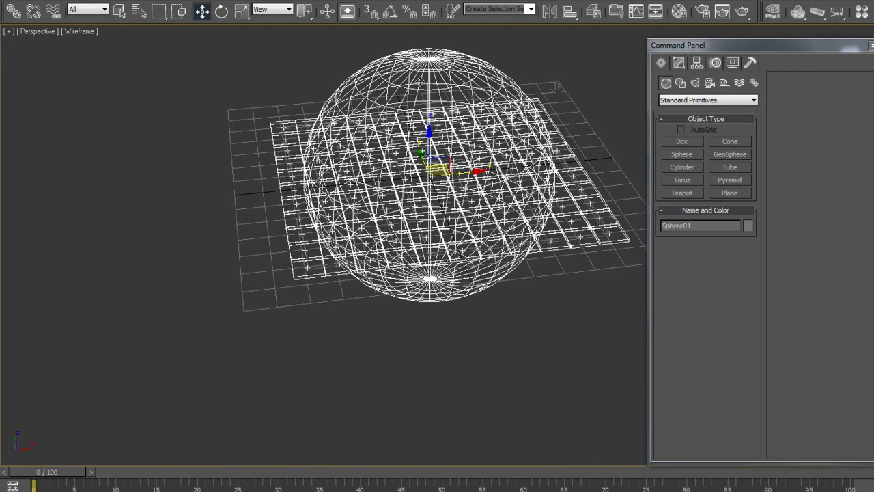
key(Delete)
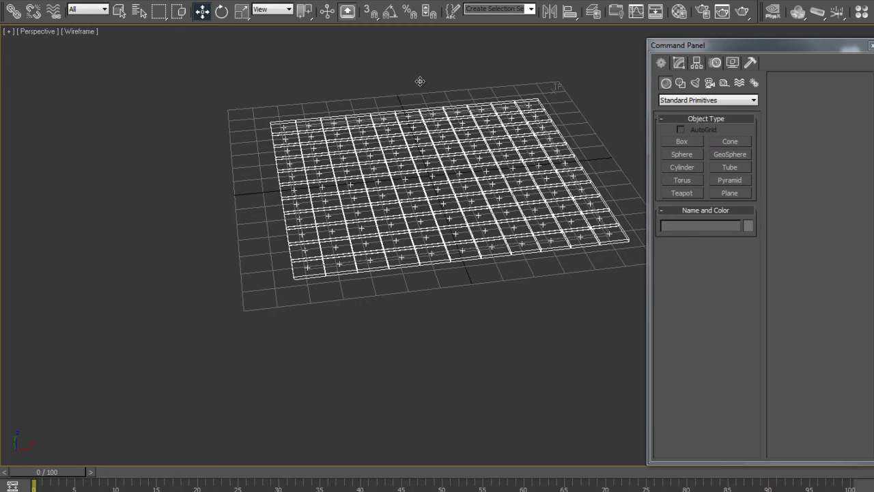
Open the Autodesk 3ds Max Help and display the Expression Controller topic found through the index keyword "expres".
alt+middle_drag(425, 170, 457, 232)
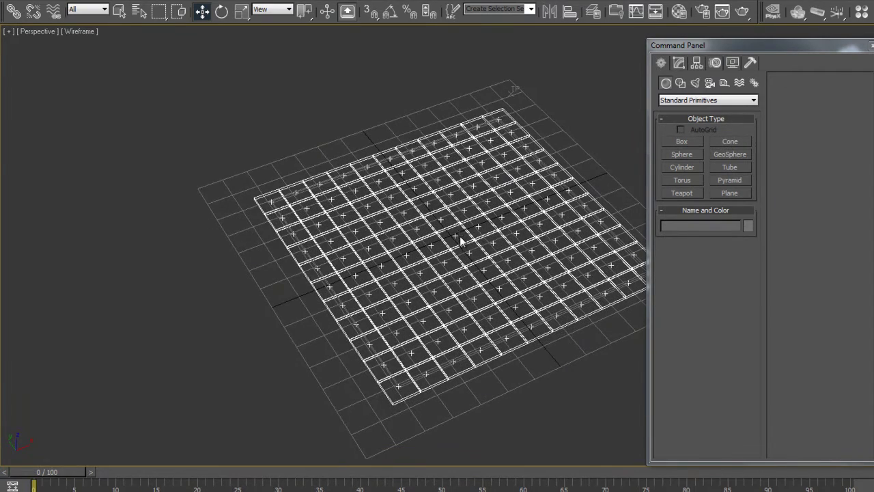
mouse_move(305, 350)
alt+middle_down()
mouse_move(307, 359)
mouse_move(299, 353)
alt+middle_up()
click(515, 2)
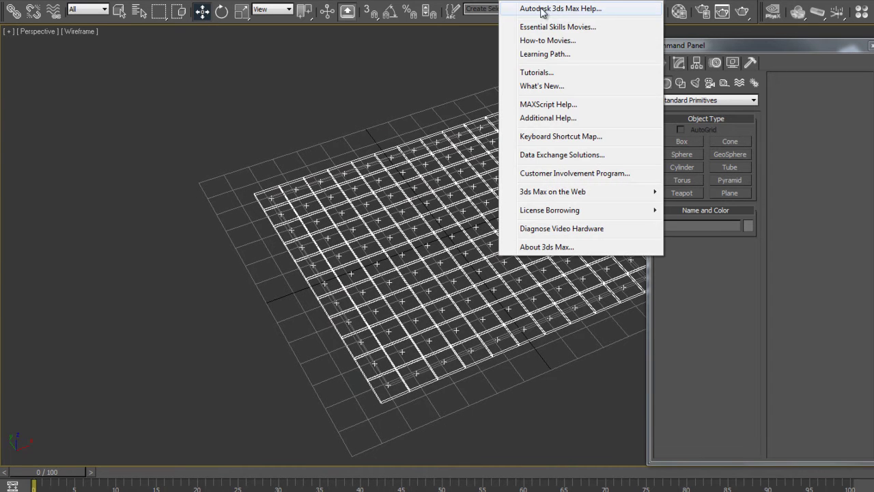
click(590, 9)
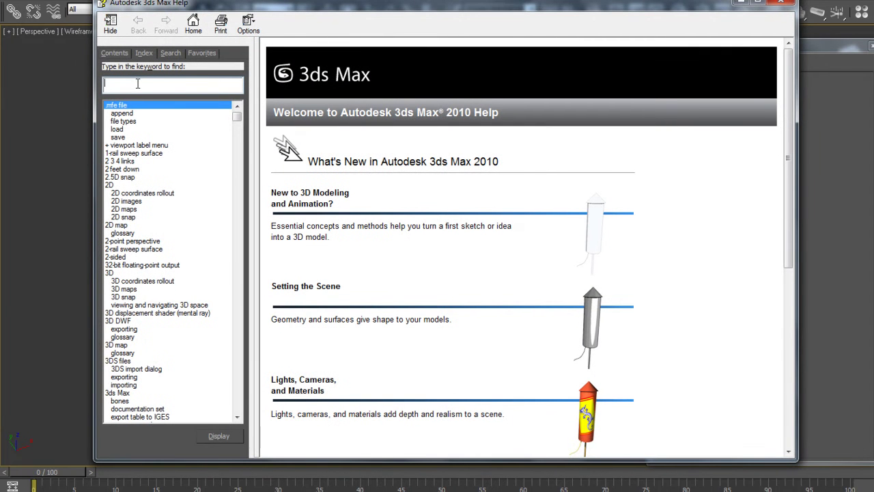
text(edx)
key(BackSpace)
key(BackSpace)
text(x)
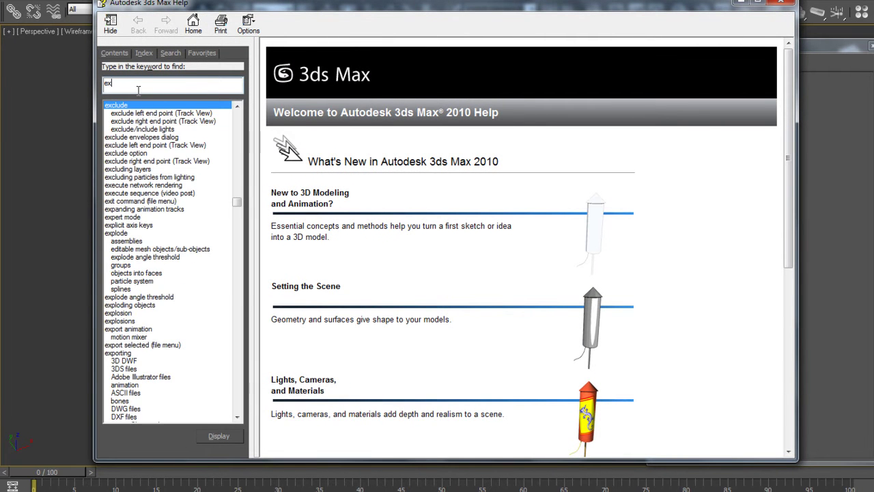
text(pres)
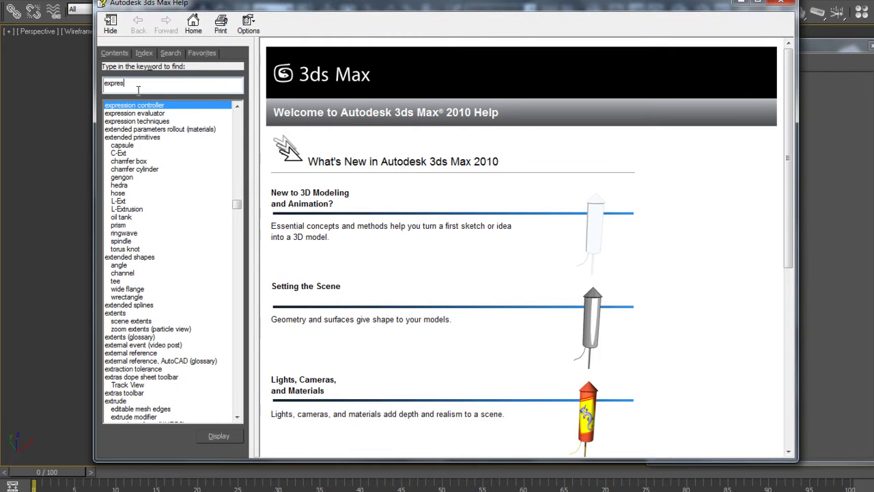
double_click(140, 106)
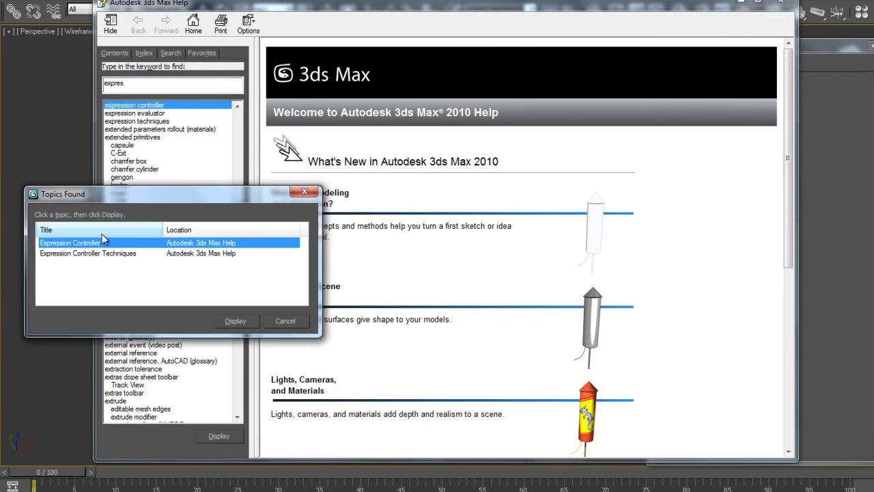
click(237, 321)
Follow the topic's Vectors link, read through the vector arithmetic page and go on to the Expression Techniques topic.
scroll(451, 293, down, 8)
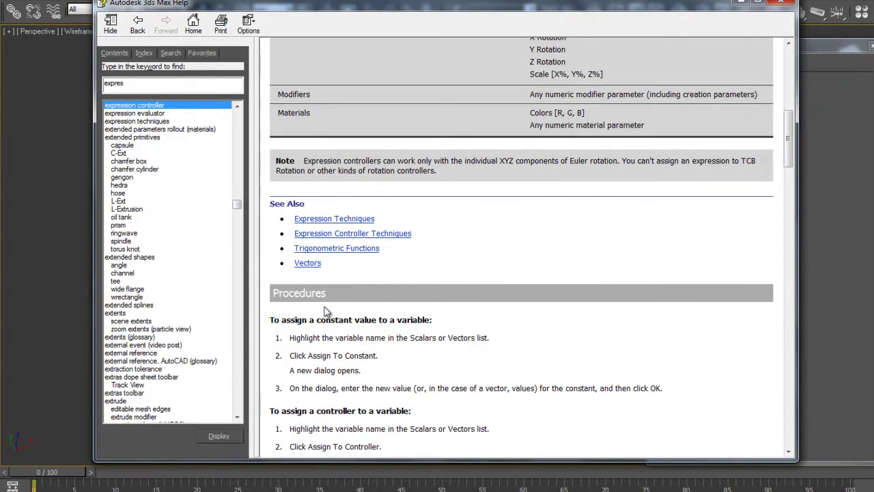
click(311, 262)
scroll(326, 254, down, 5)
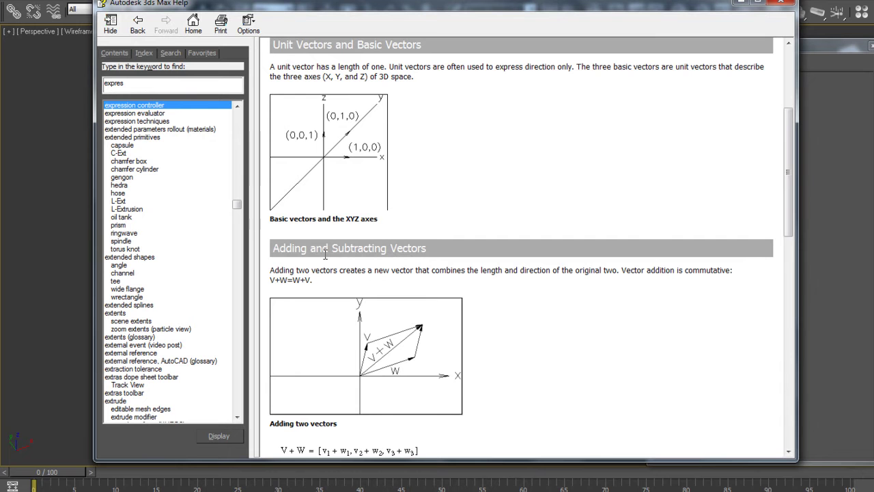
scroll(326, 254, down, 13)
scroll(382, 219, up, 18)
click(471, 82)
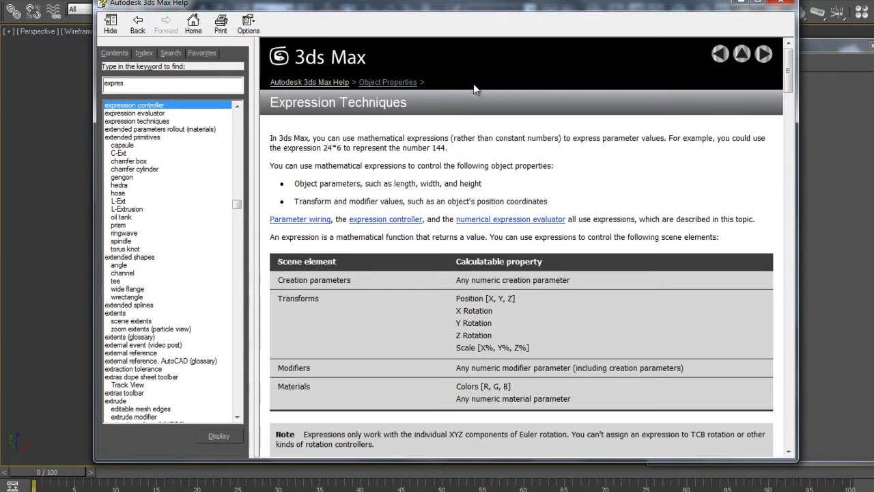
Read through the operators and functions in the Expression Techniques topic down to the Vector Handling Functions.
scroll(369, 273, down, 9)
scroll(364, 275, down, 20)
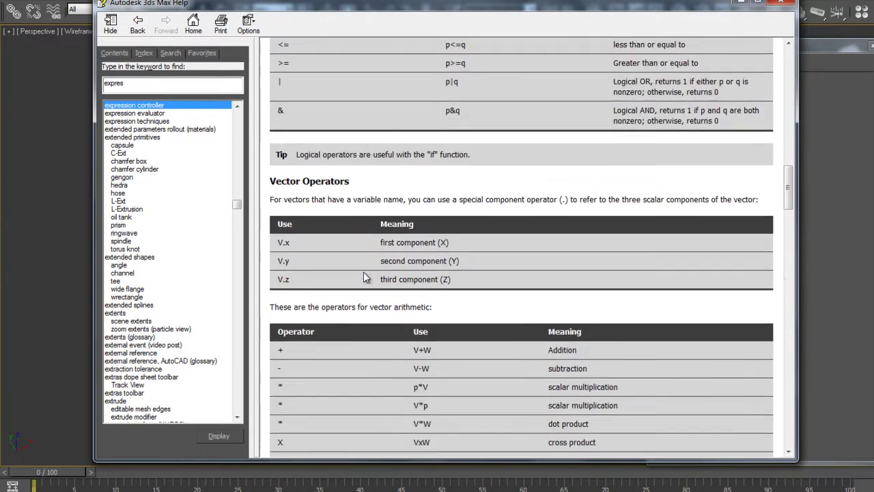
drag(355, 129, 276, 126)
scroll(341, 321, down, 15)
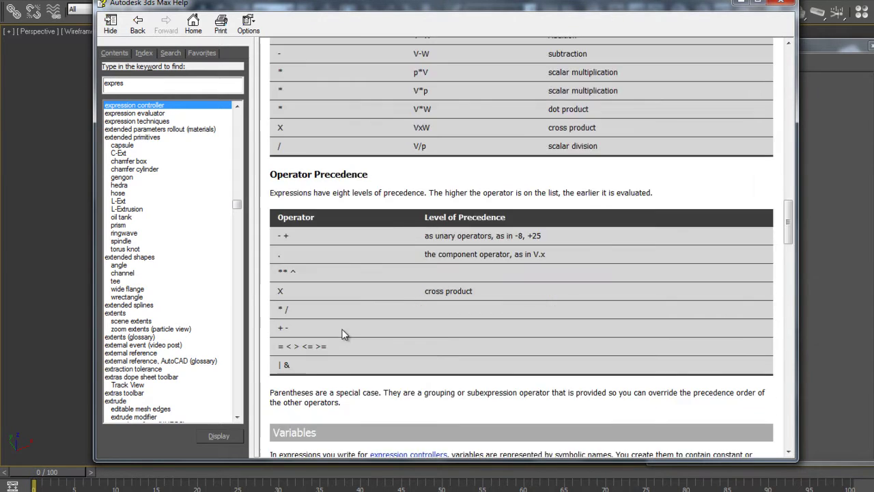
scroll(311, 332, down, 12)
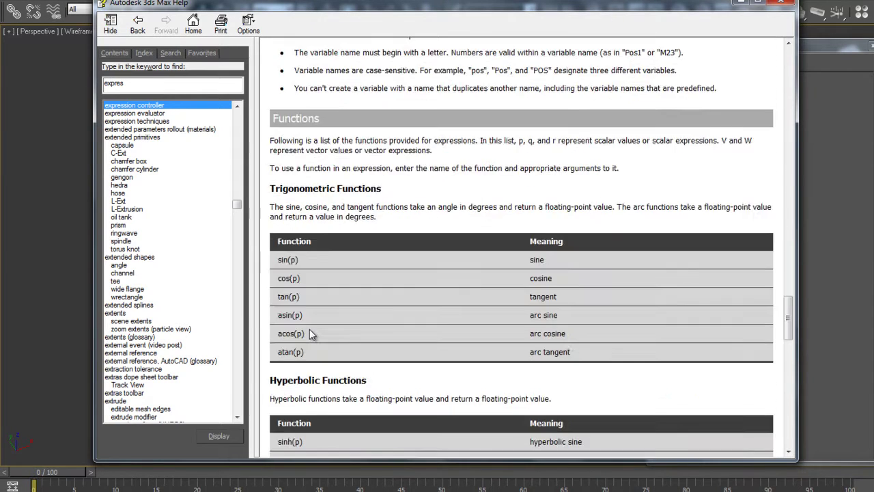
scroll(310, 333, down, 2)
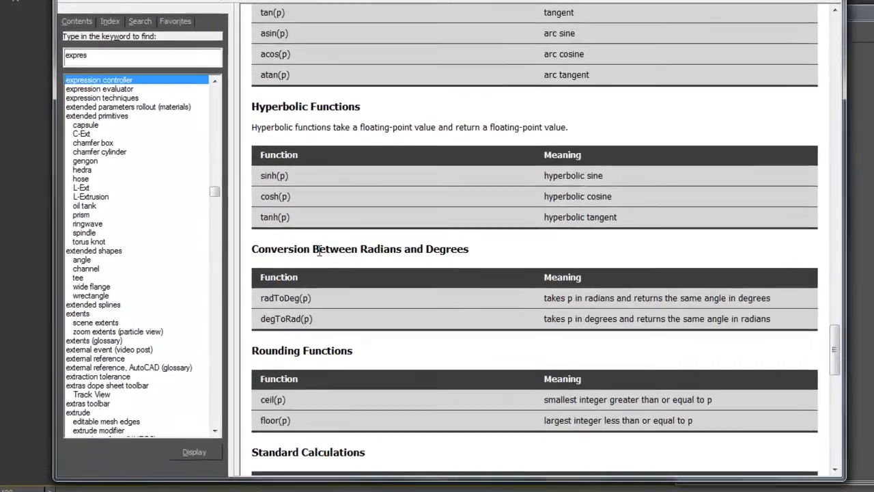
scroll(262, 267, down, 5)
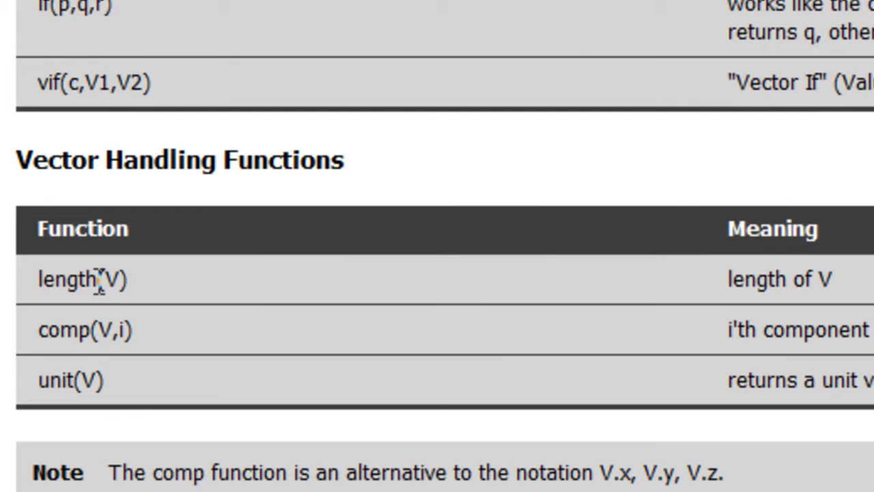
Highlight the length(V) entry among the Vector Handling Functions and minimize the Help window.
drag(37, 280, 676, 276)
drag(143, 277, 1, 276)
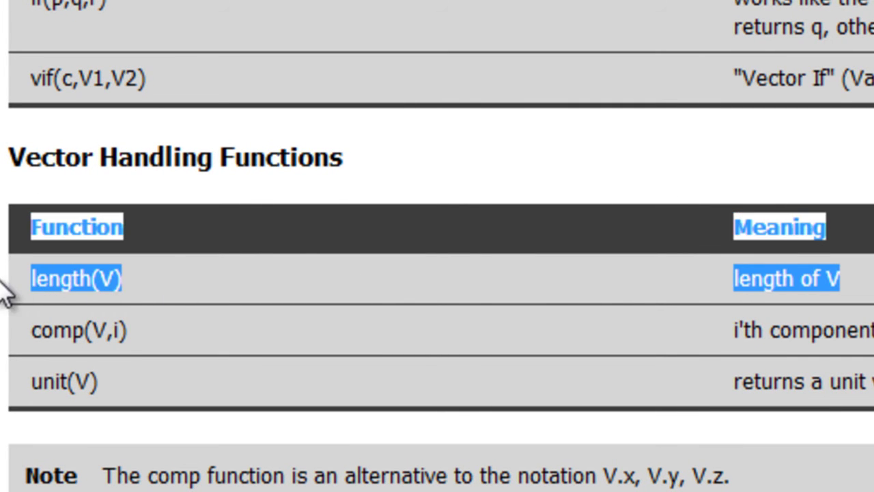
click(151, 275)
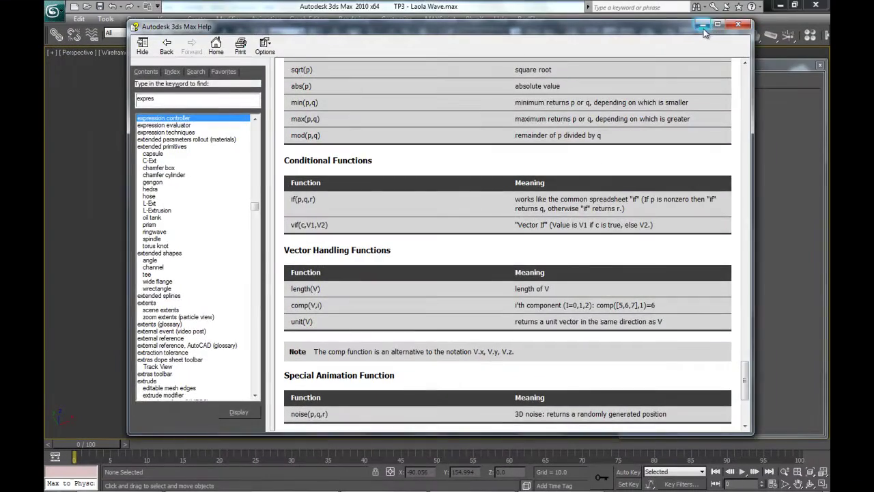
click(704, 27)
Select the flat box under the tile grid and check its X, Y and Z position.
alt+middle_drag(452, 261, 443, 281)
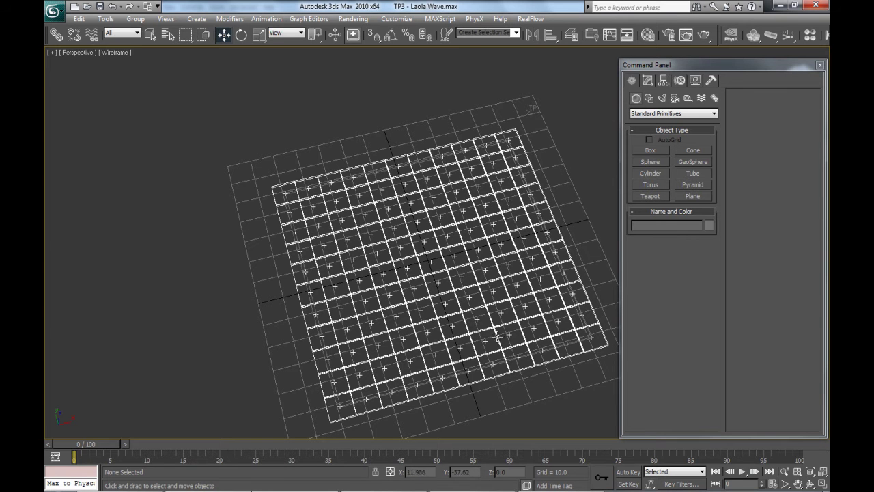
click(586, 338)
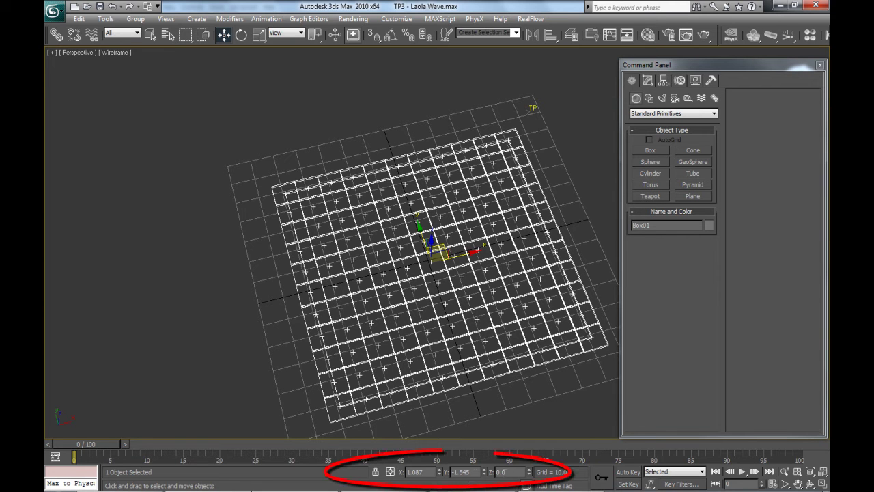
alt+middle_drag(440, 368, 432, 326)
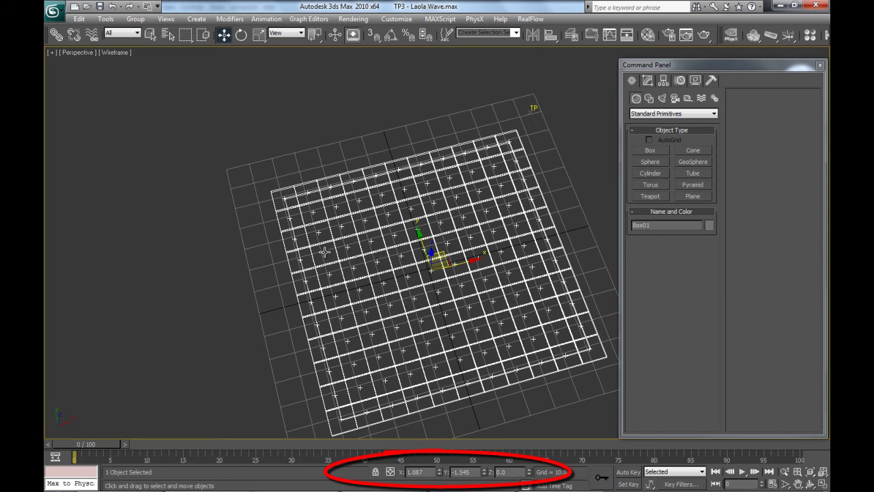
mouse_move(415, 335)
alt+middle_down()
mouse_move(439, 318)
mouse_move(429, 311)
alt+middle_up()
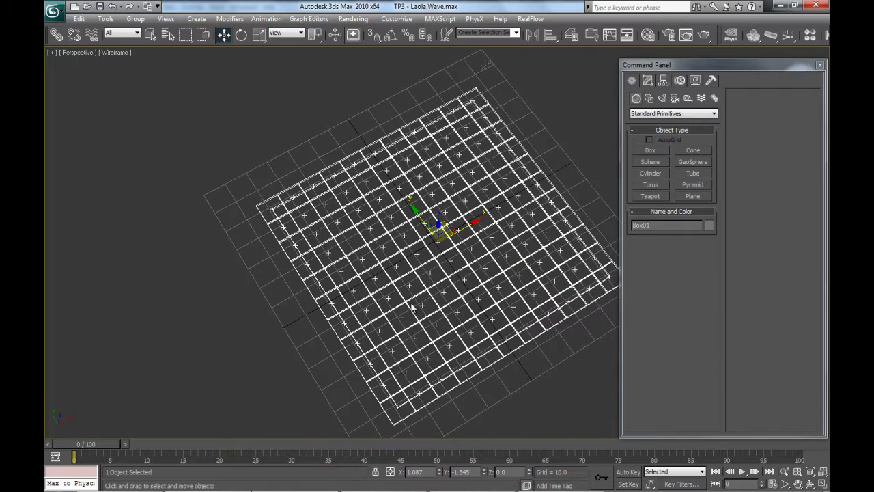
Create a new layer in the layer manager for the selected box and close the manager.
click(105, 19)
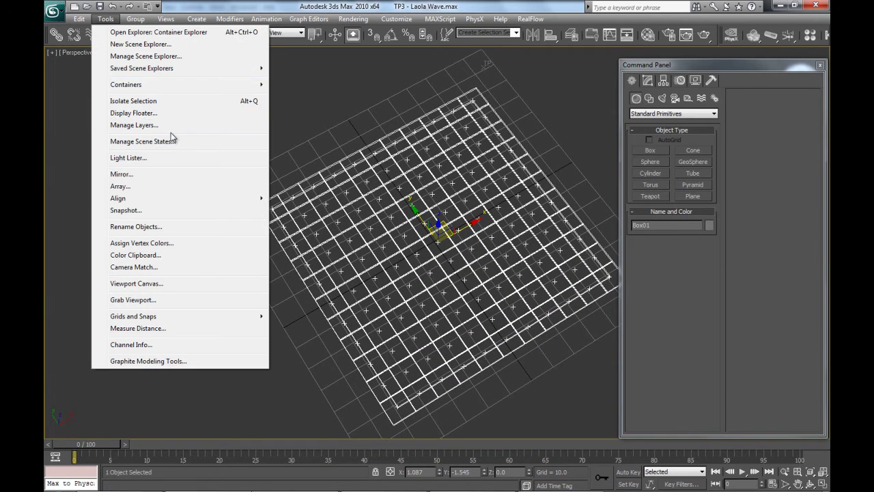
click(150, 126)
click(266, 121)
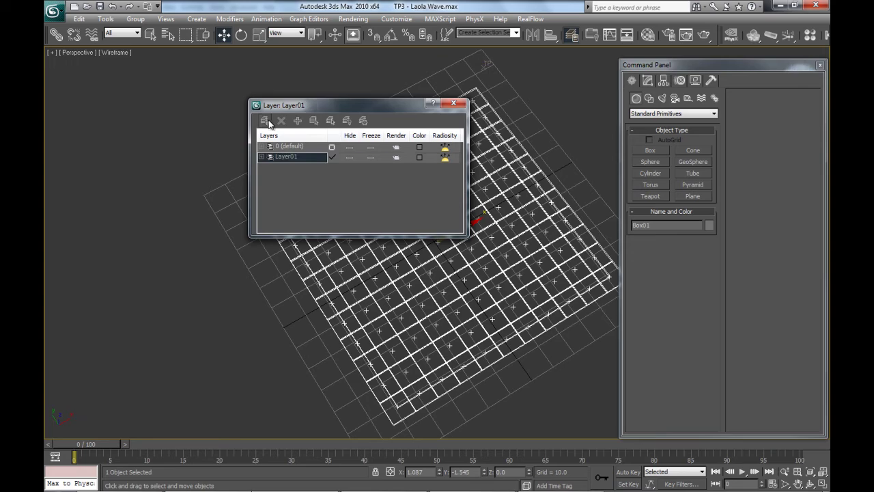
click(454, 103)
Display the flat box's creation parameters and examine the middle of the tile grid up close.
alt+middle_drag(455, 175, 444, 270)
scroll(445, 271, up, 5)
scroll(444, 271, down, 10)
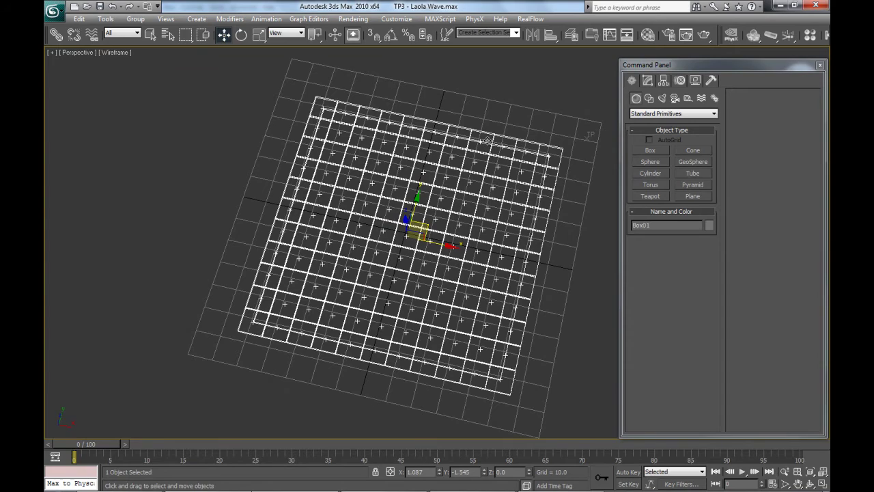
key(q)
alt+middle_drag(504, 161, 498, 148)
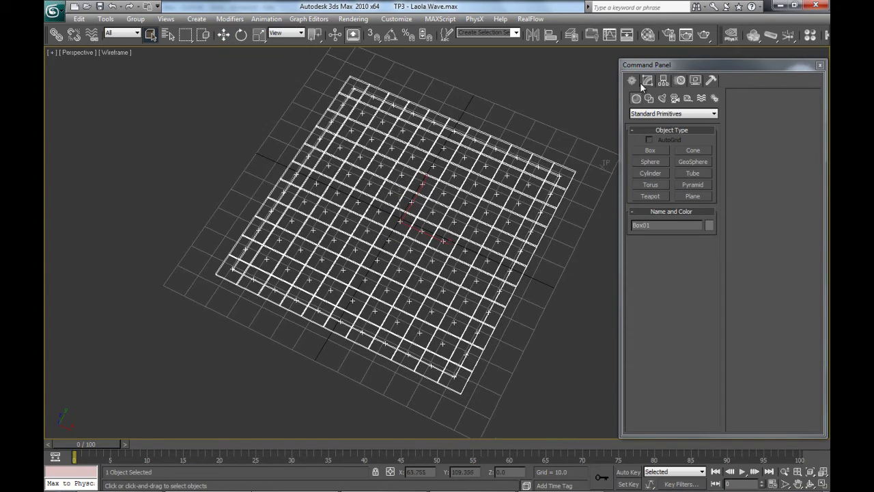
click(647, 81)
alt+middle_drag(496, 195, 484, 186)
scroll(484, 188, up, 10)
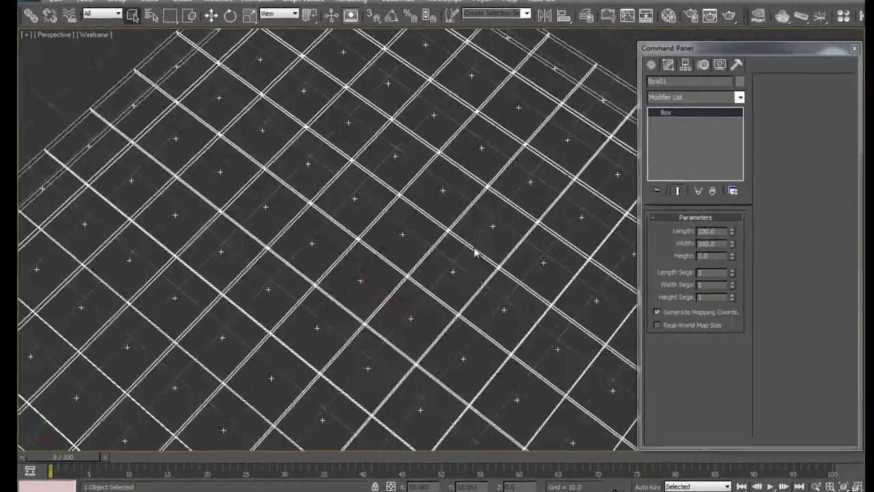
Move the flat box along X and Y close to the world origin, to about X 0 and Y 0.2.
key(w)
alt+middle_drag(380, 279, 360, 281)
middle_drag(398, 217, 364, 243)
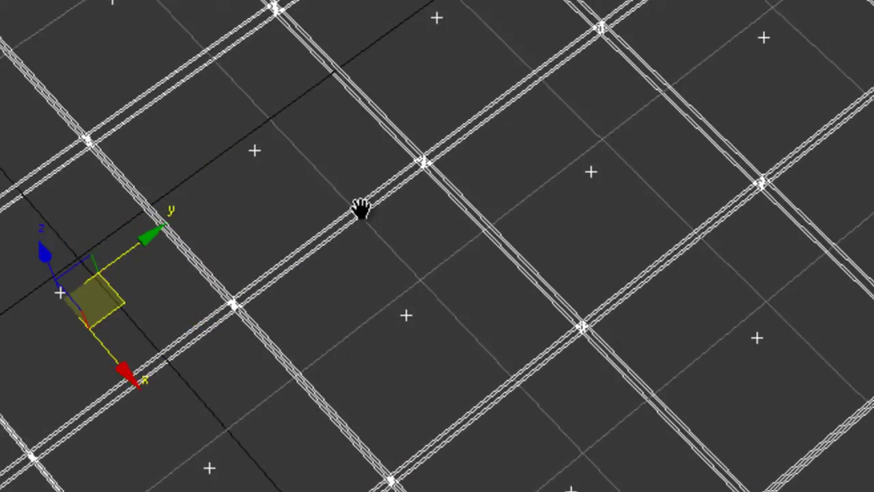
alt+middle_drag(360, 208, 325, 279)
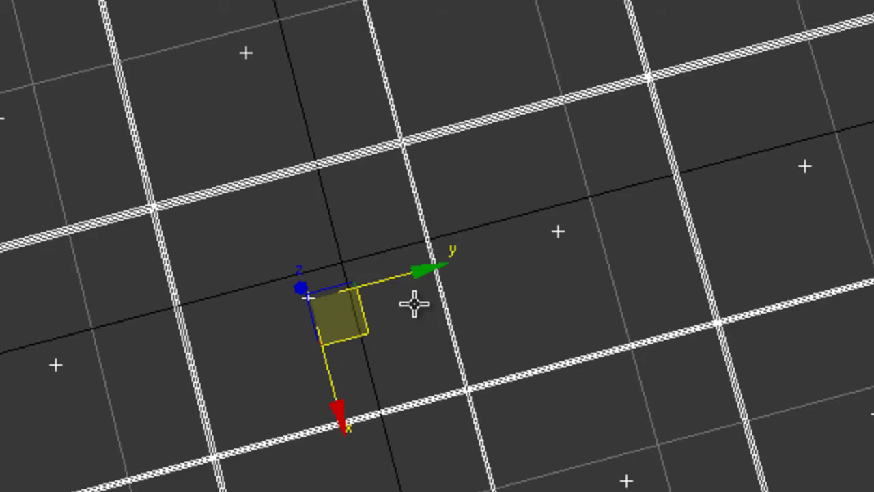
alt+middle_drag(413, 304, 387, 329)
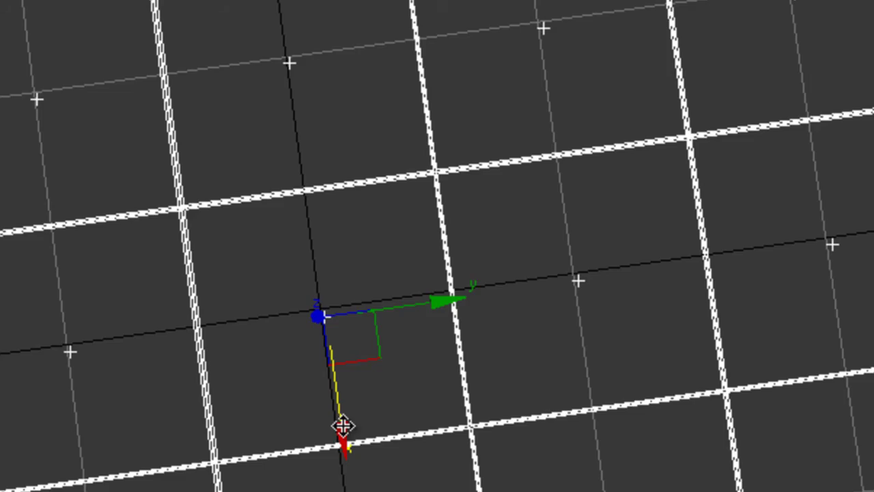
alt+middle_drag(439, 337, 511, 256)
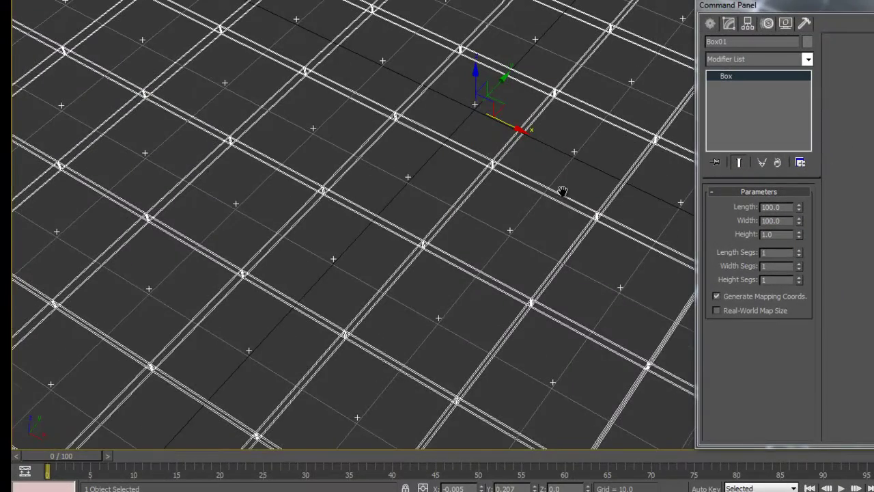
middle_drag(564, 194, 525, 229)
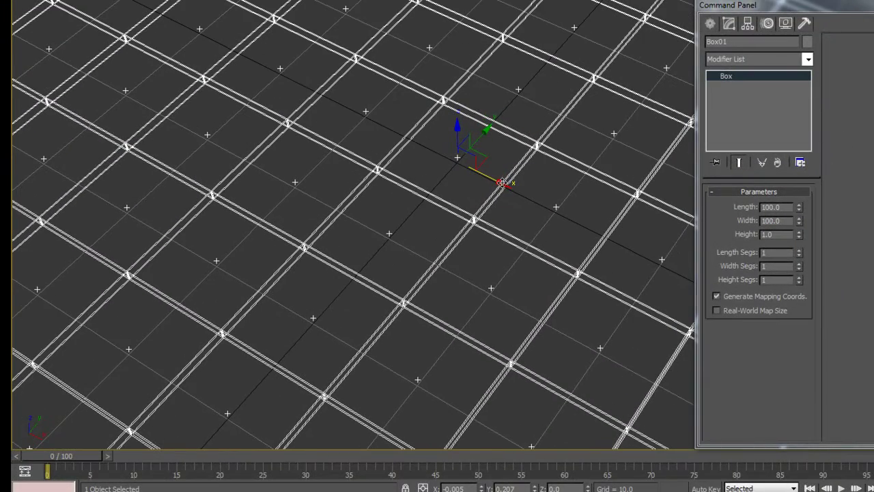
Create a Point helper with a cross display and size 20 near the middle of the tile grid.
click(529, 220)
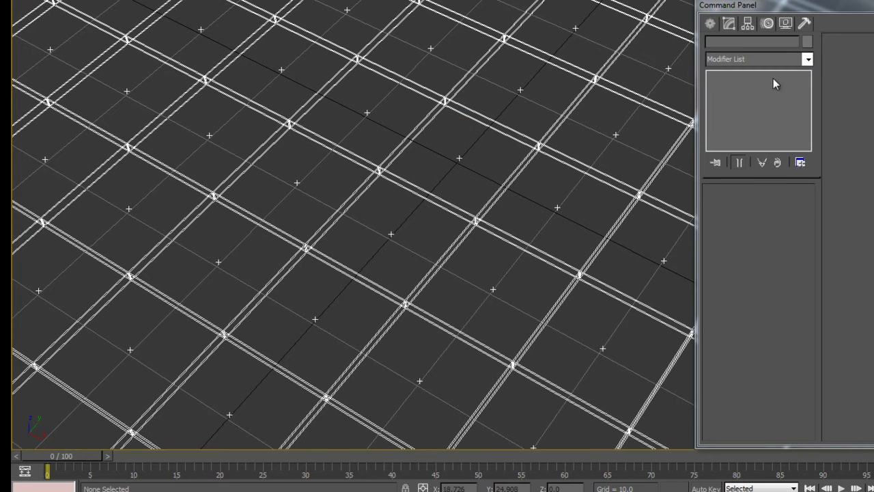
click(710, 24)
click(777, 44)
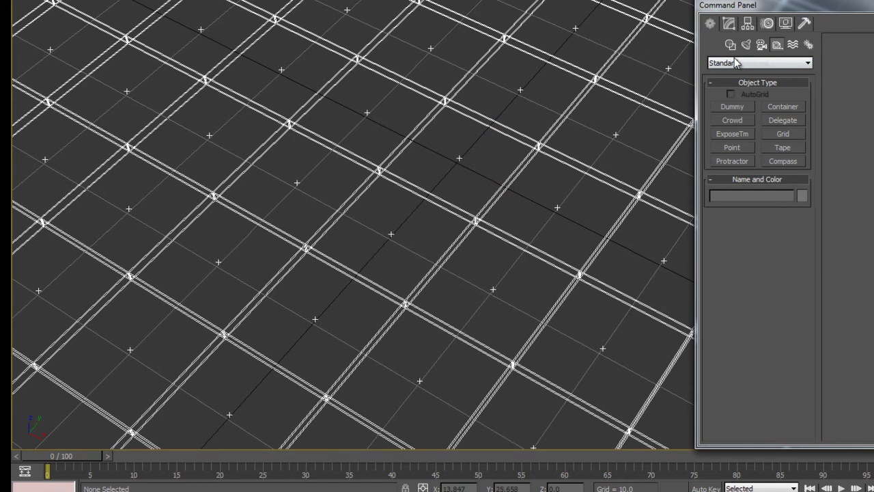
click(732, 147)
click(419, 233)
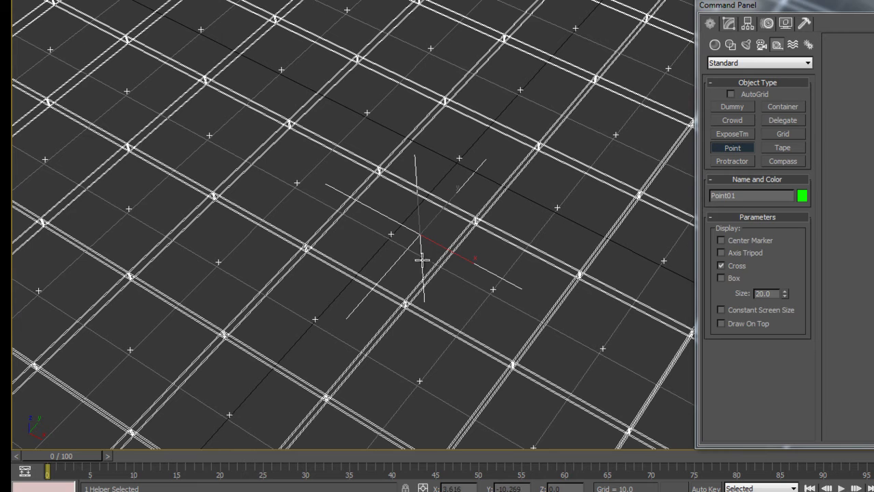
right_click(467, 283)
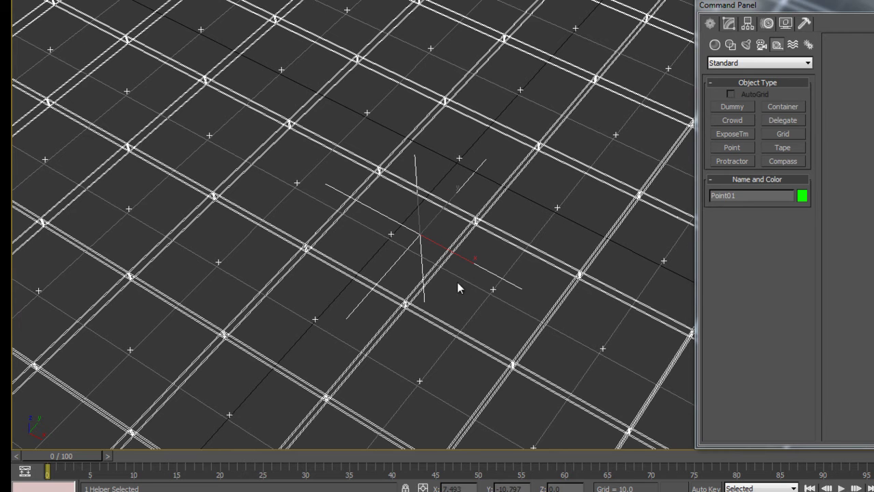
Reset the Point helper's X and Y position to 0 so it sits at the world origin.
key(w)
right_click(481, 489)
right_click(537, 489)
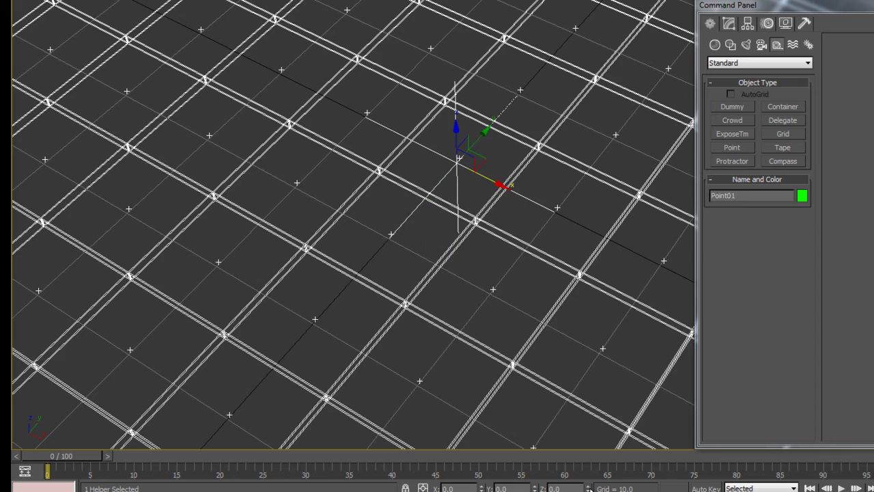
Examine the Point helper and the surrounding tiles at the middle of the grid from several angles.
alt+middle_drag(537, 317, 519, 321)
alt+middle_drag(495, 274, 465, 338)
click(590, 68)
alt+middle_drag(590, 68, 603, 116)
click(588, 103)
alt+middle_drag(470, 214, 444, 211)
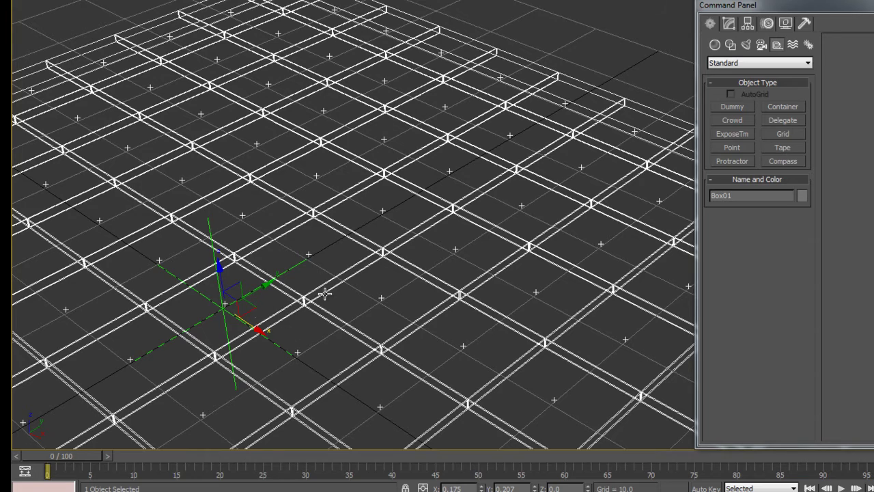
click(374, 301)
alt+middle_drag(373, 301, 398, 301)
alt+middle_drag(403, 333, 361, 328)
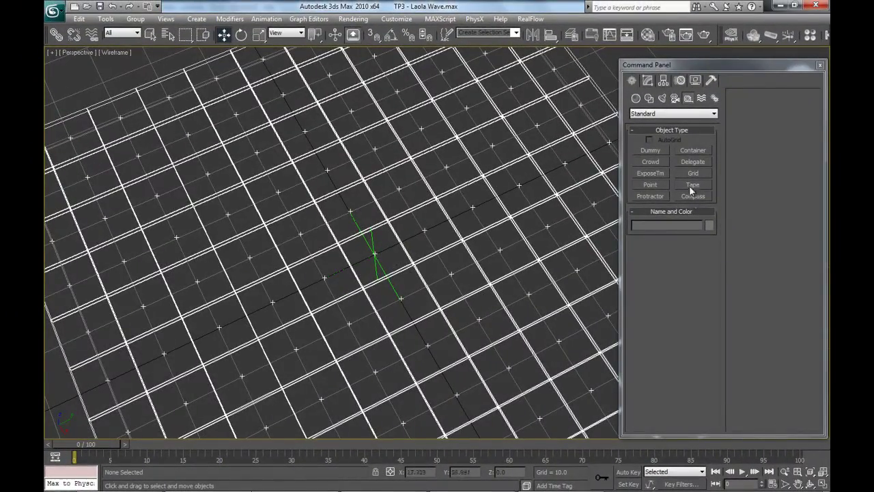
Create two Tape helpers from the central Point helper to nearby tile centres, about 9 and 14 units long.
click(692, 184)
mouse_move(427, 294)
alt+middle_down()
mouse_move(410, 306)
mouse_move(394, 300)
mouse_move(443, 295)
alt+middle_up()
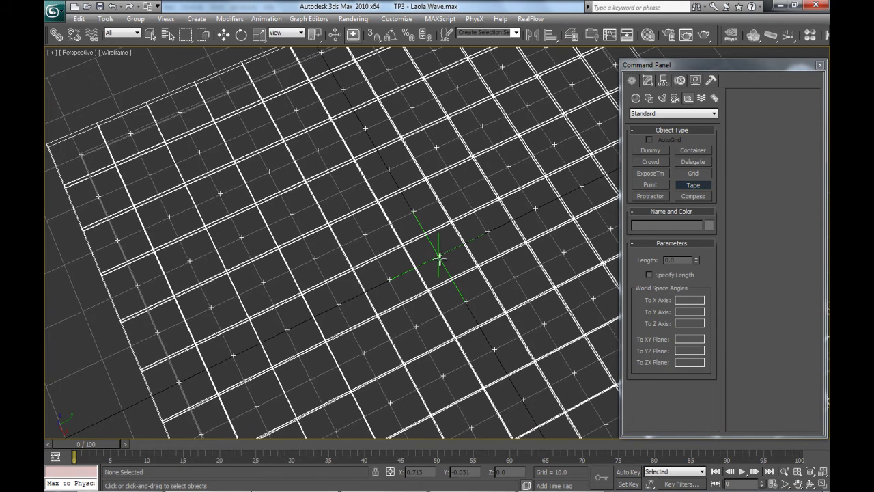
drag(437, 256, 391, 276)
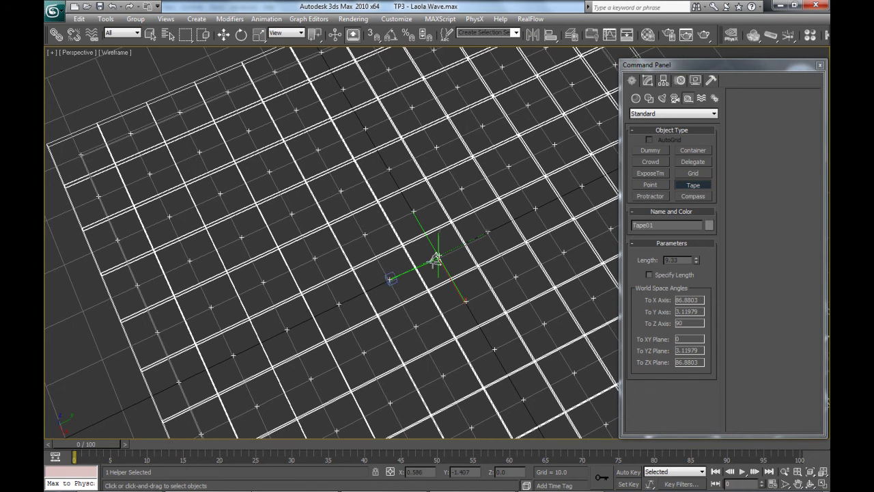
drag(436, 258, 367, 235)
alt+middle_drag(387, 267, 423, 271)
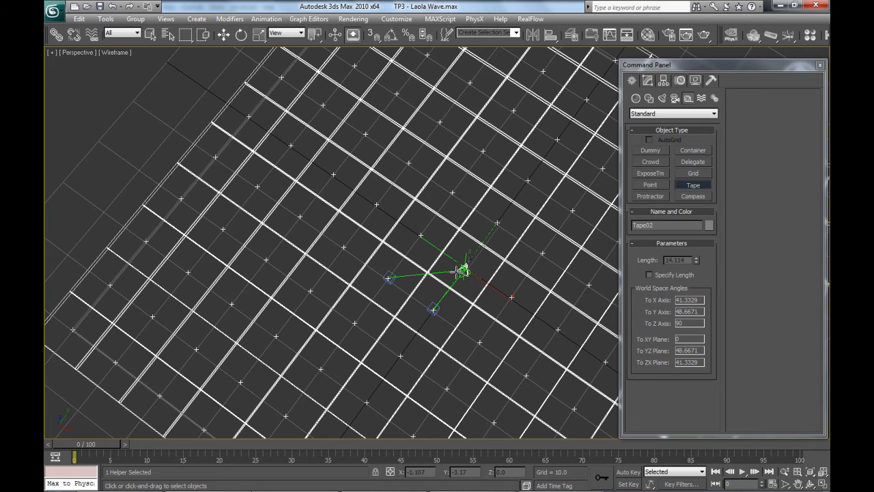
right_click(437, 257)
click(441, 255)
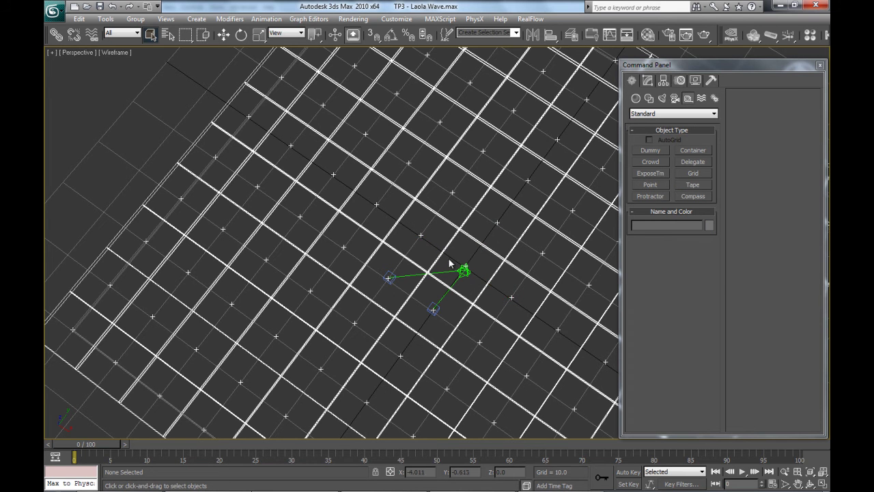
Create three more Tape helpers from the grid's centre to other tile centres, about 20, 29 and 40 units long.
alt+middle_drag(502, 303, 508, 287)
click(697, 186)
alt+middle_drag(477, 250, 500, 247)
drag(491, 234, 381, 236)
alt+middle_drag(485, 238, 502, 293)
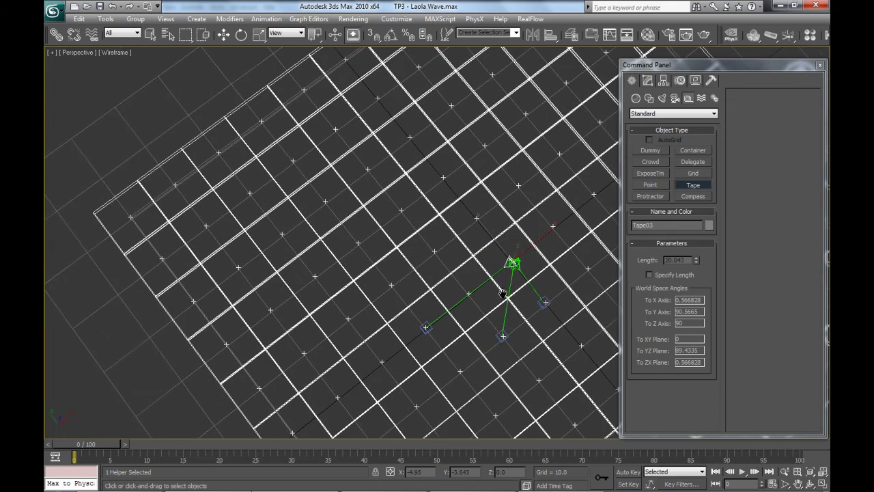
drag(512, 262, 359, 245)
alt+middle_drag(359, 246, 422, 312)
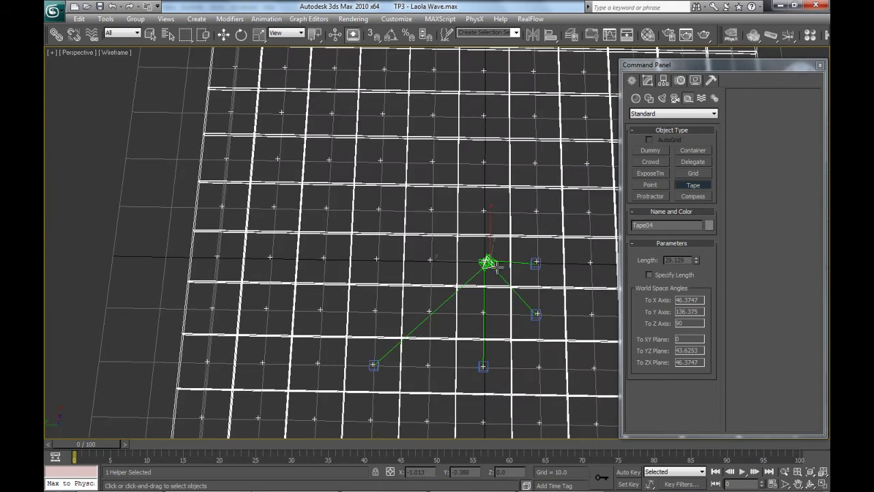
drag(486, 261, 271, 253)
alt+middle_drag(271, 253, 363, 284)
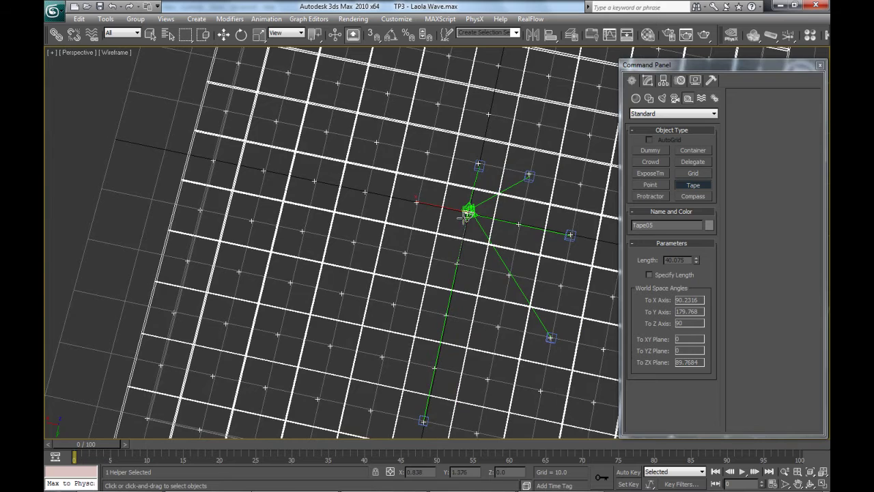
Create two further Tape helpers from the central point, one reaching a corner tile of the grid.
alt+middle_drag(455, 236, 428, 247)
drag(472, 222, 115, 339)
alt+middle_drag(352, 348, 471, 336)
drag(505, 262, 286, 141)
alt+middle_drag(522, 219, 273, 298)
Create three Tape helpers from the centre to tiles in the remaining directions, including ones about 31 and 53 units long.
drag(247, 372, 295, 217)
drag(247, 372, 480, 224)
alt+middle_drag(463, 328, 456, 297)
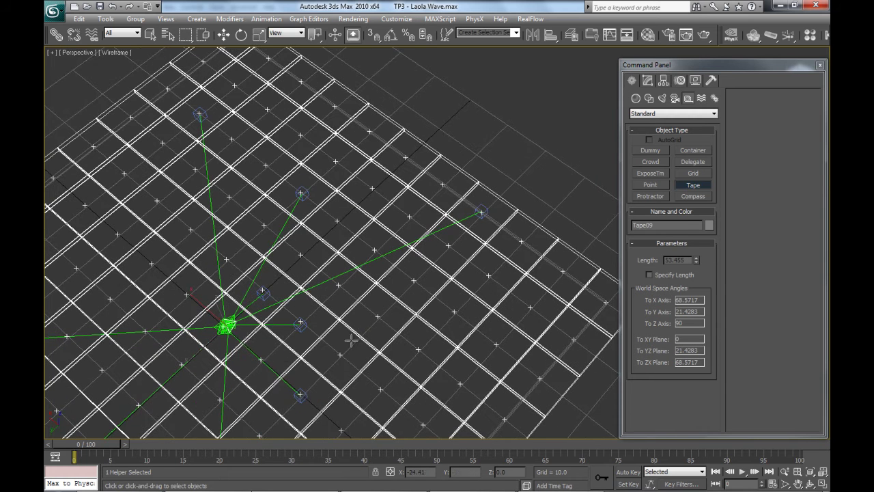
drag(230, 329, 460, 384)
alt+middle_drag(311, 344, 423, 258)
scroll(437, 252, down, 5)
right_click(423, 258)
click(245, 135)
alt+middle_drag(245, 134, 175, 94)
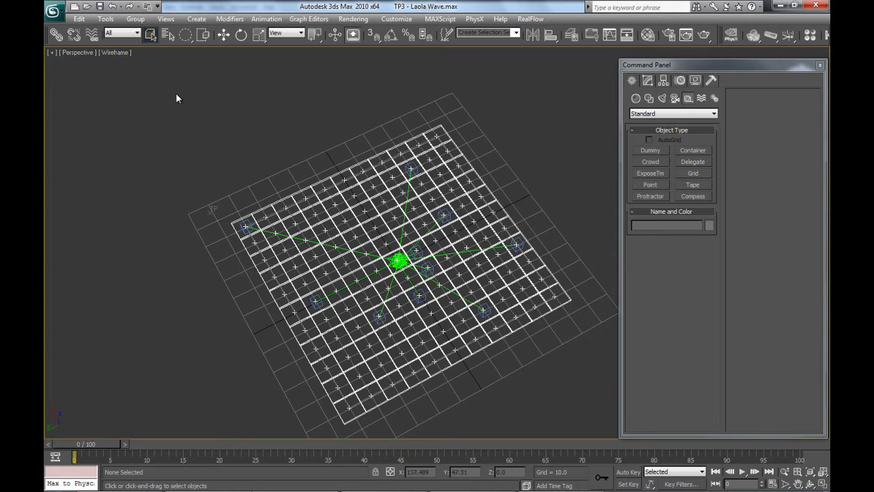
Open the layer manager, move it clear of the grid and hide layer 0 (default), leaving the tapes displayed.
click(106, 19)
click(137, 125)
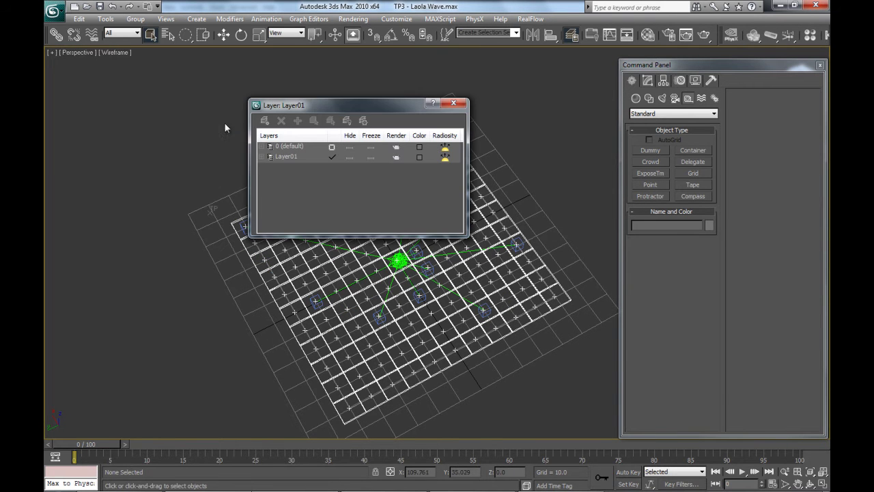
drag(320, 106, 156, 47)
click(186, 88)
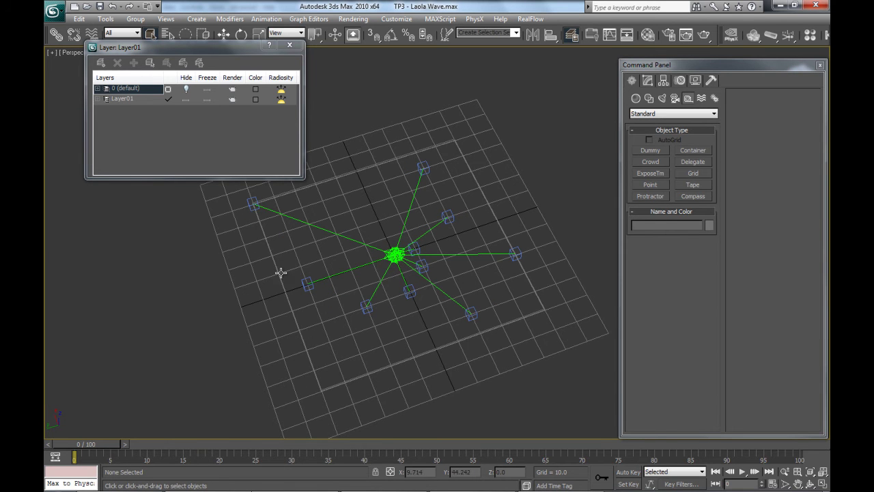
Examine the parameters of individual Tape helpers and the flat box.
click(260, 207)
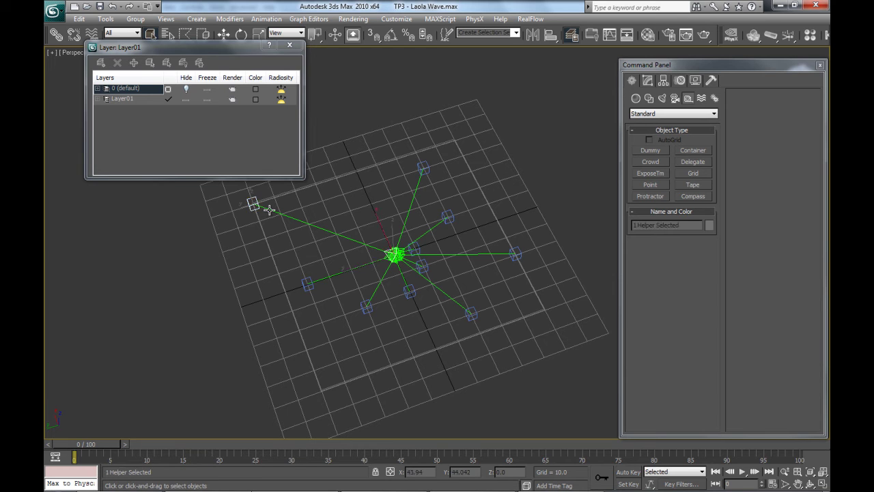
click(647, 80)
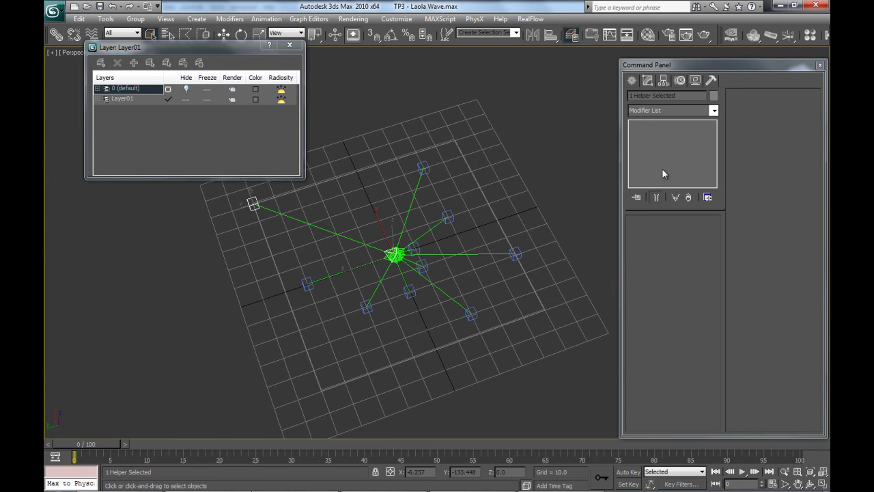
click(516, 254)
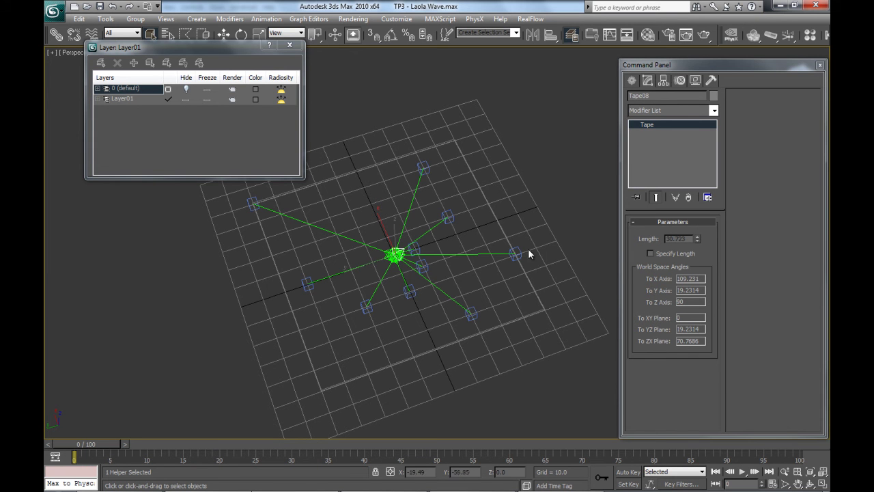
click(508, 244)
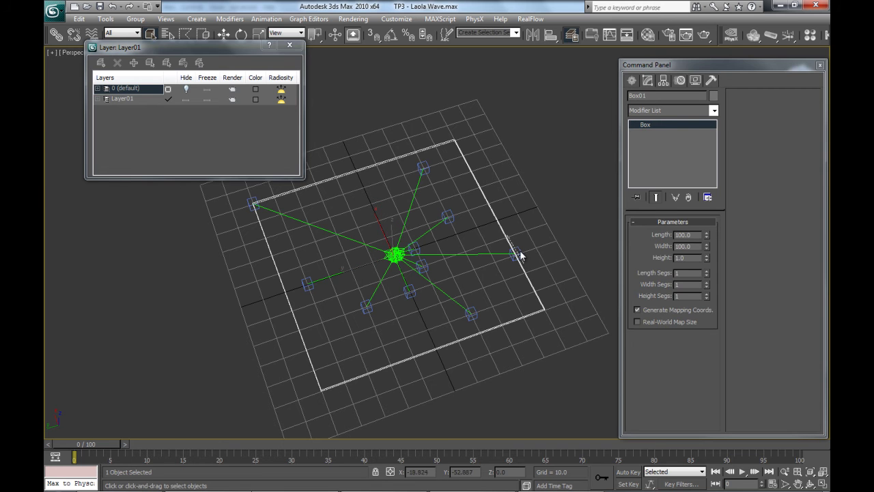
drag(542, 250, 542, 250)
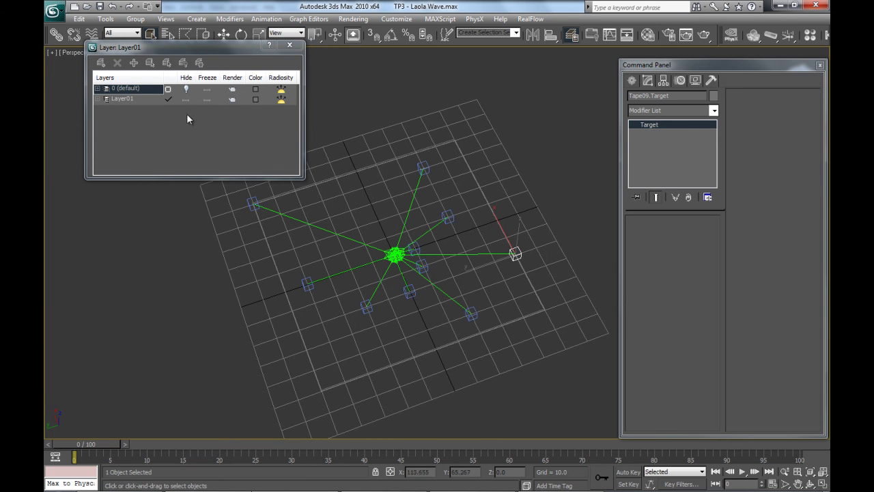
Unhide layer 0 (default) and make it current, hide Layer01, and close the layer manager.
click(186, 90)
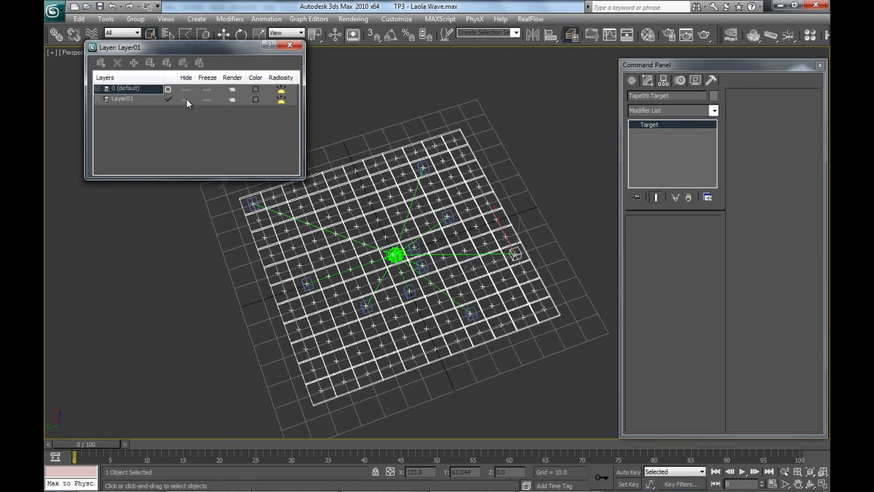
click(186, 100)
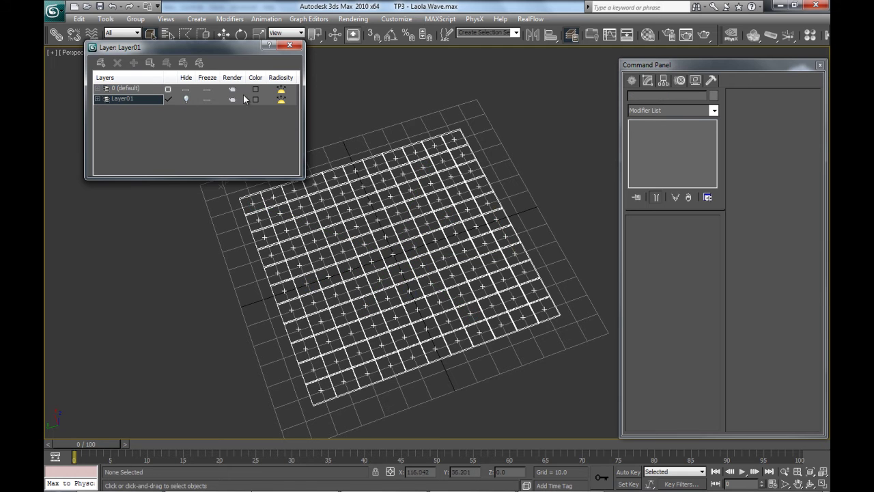
click(168, 90)
click(290, 46)
alt+middle_drag(360, 264, 386, 251)
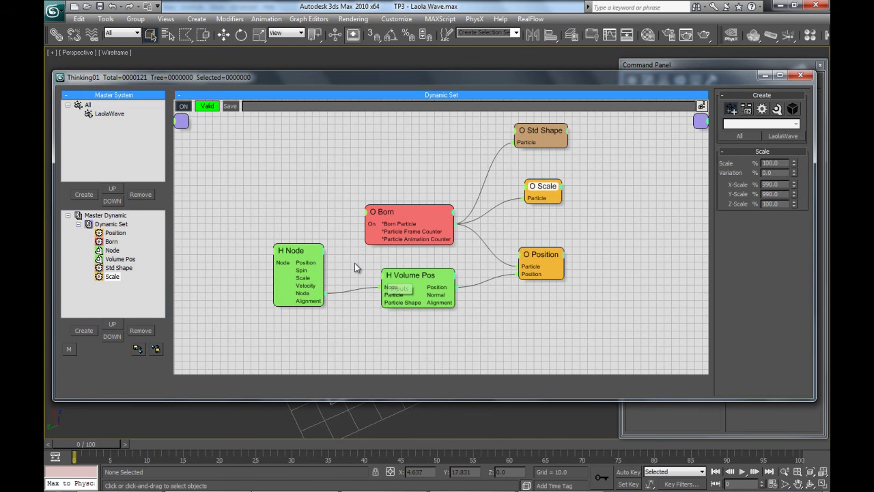
Create a second Dynamic Set under Master Dynamic in the Thinking Particles editor.
middle_drag(355, 267, 342, 258)
drag(378, 234, 393, 235)
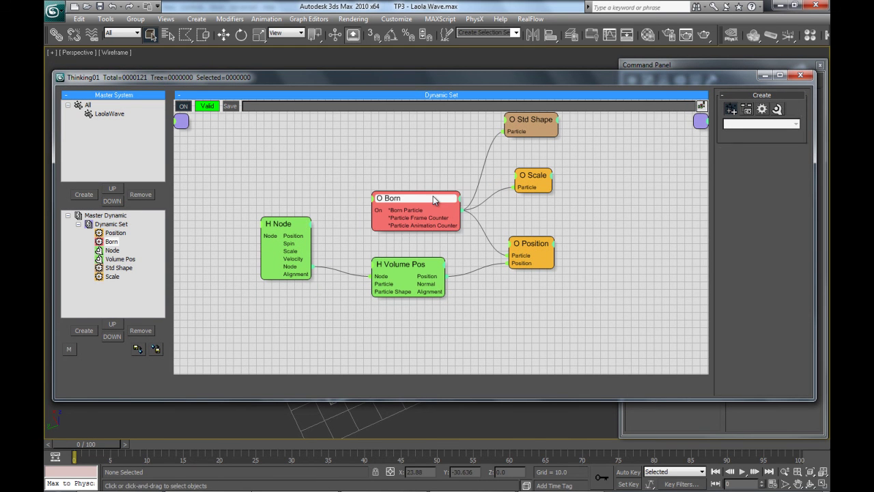
middle_drag(349, 245, 337, 226)
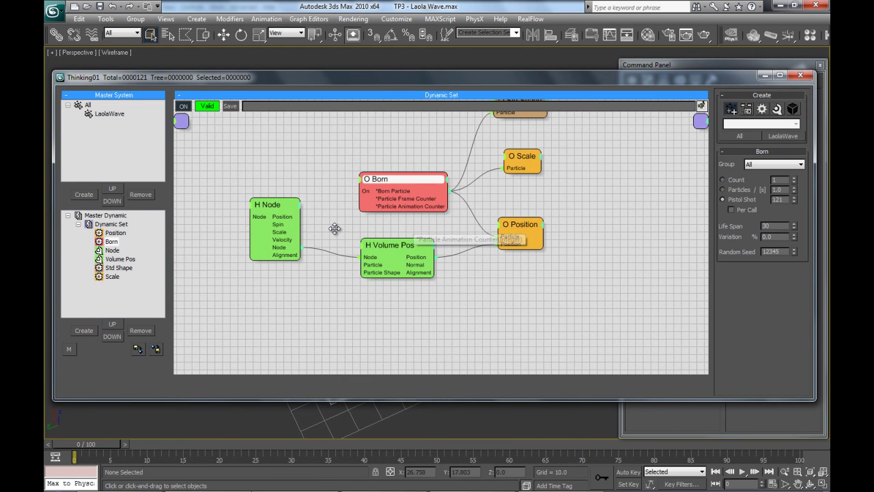
click(106, 215)
click(84, 330)
click(107, 286)
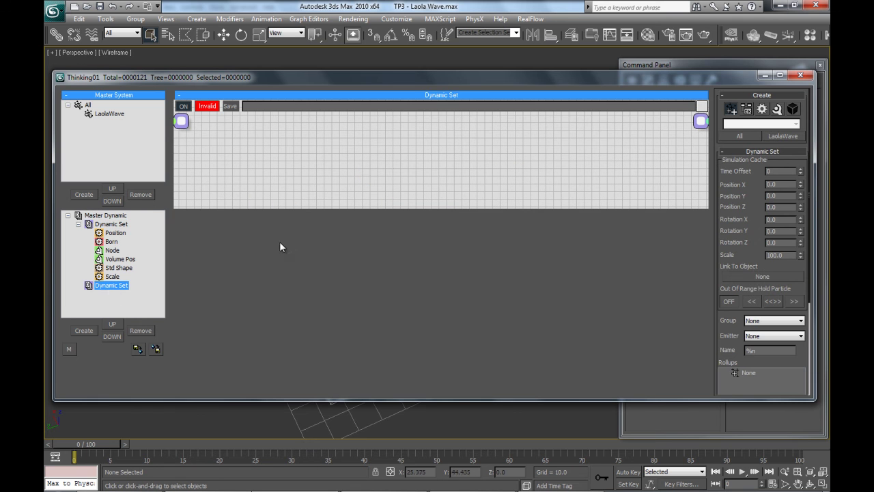
Check the Born operator's group, and add the All particle group node to the new Dynamic Set.
click(112, 241)
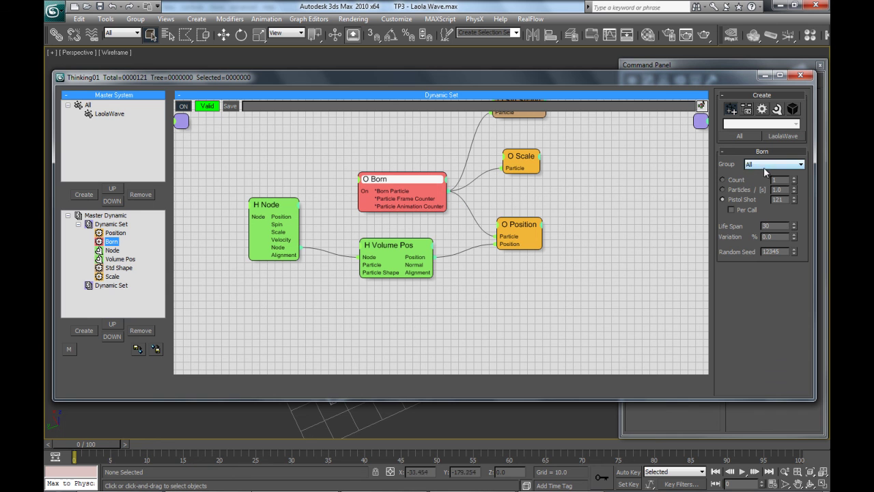
click(110, 284)
right_click(218, 178)
mouse_move(231, 182)
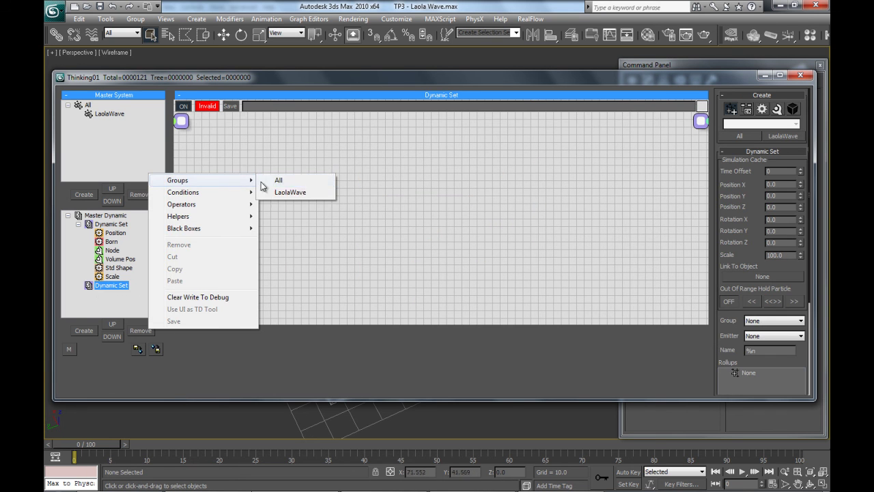
click(307, 182)
click(238, 182)
click(254, 183)
drag(217, 186, 240, 175)
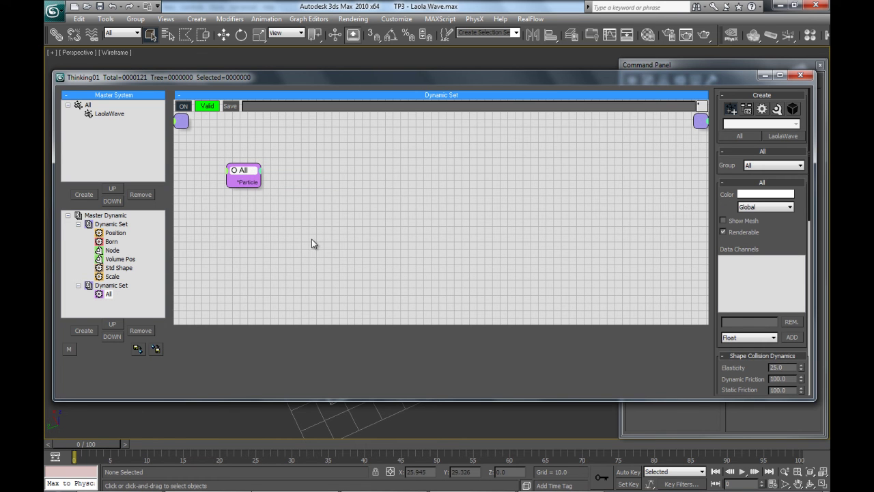
Add a Point3 helper node and place it just below the All node.
click(311, 243)
click(744, 110)
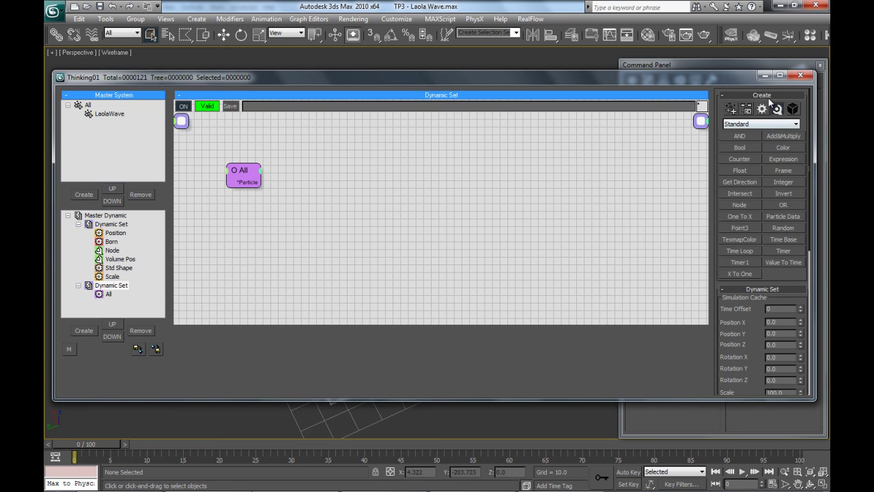
click(273, 235)
drag(273, 236, 256, 229)
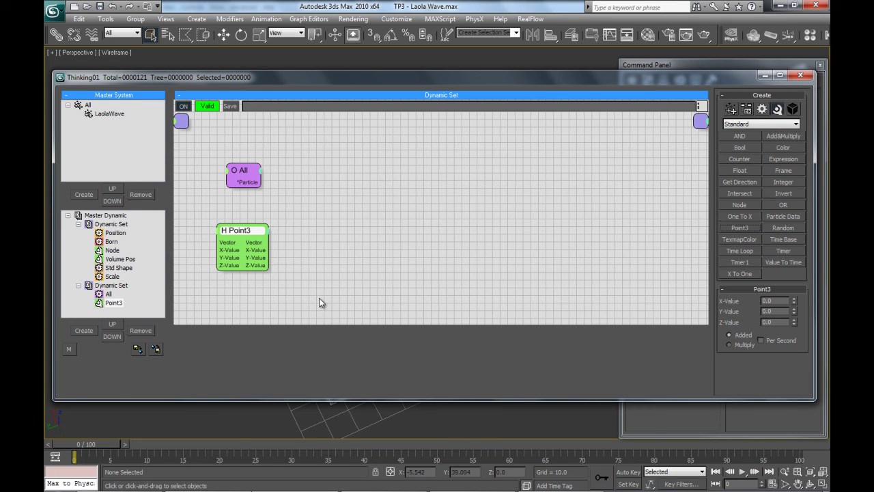
Review the tile grid in the viewport, and add an Expression helper node beside Point3 in the new Dynamic Set.
click(765, 75)
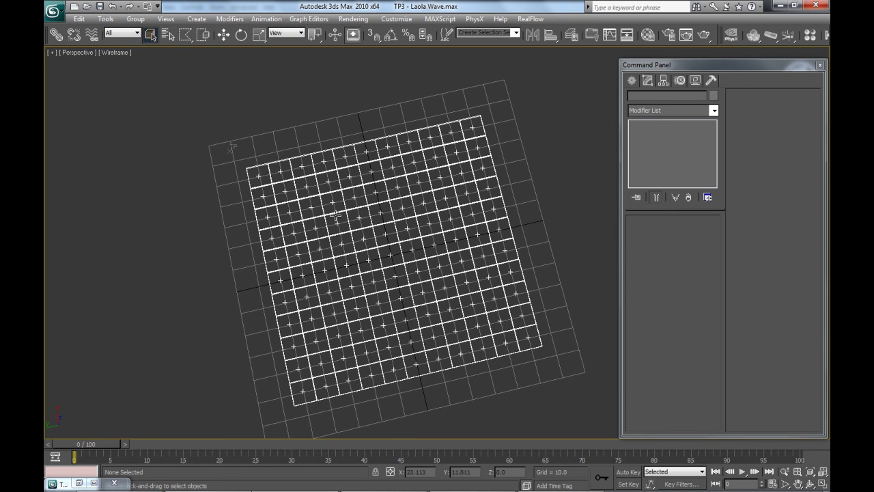
click(95, 483)
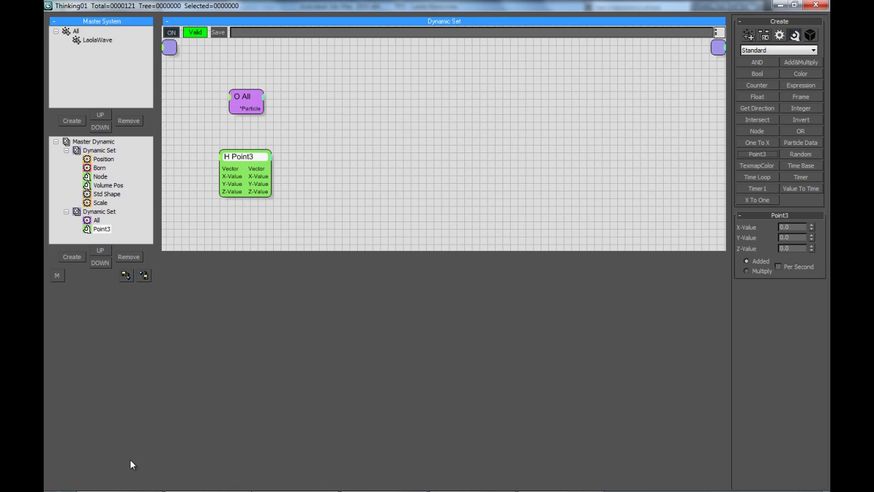
double_click(370, 7)
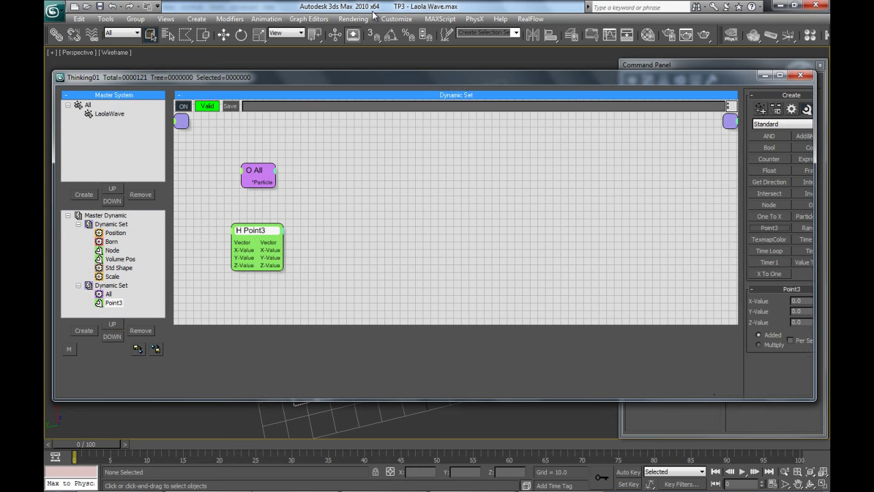
drag(369, 75, 366, 85)
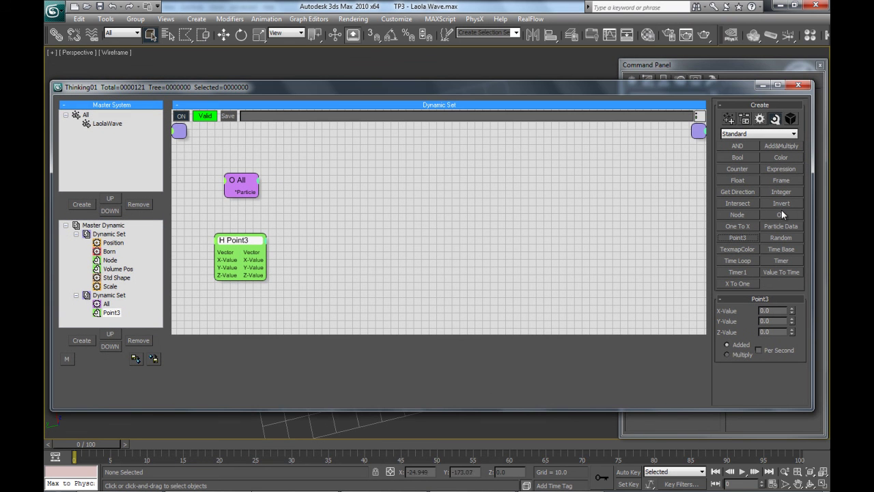
click(788, 172)
click(356, 244)
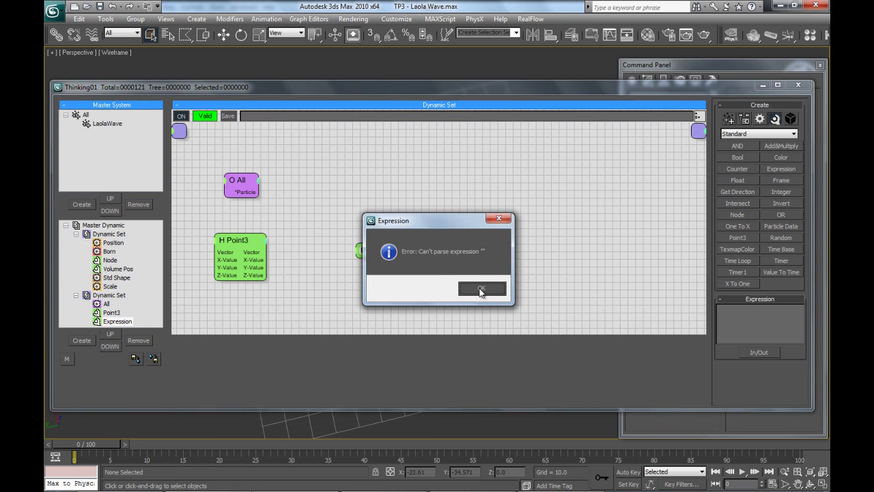